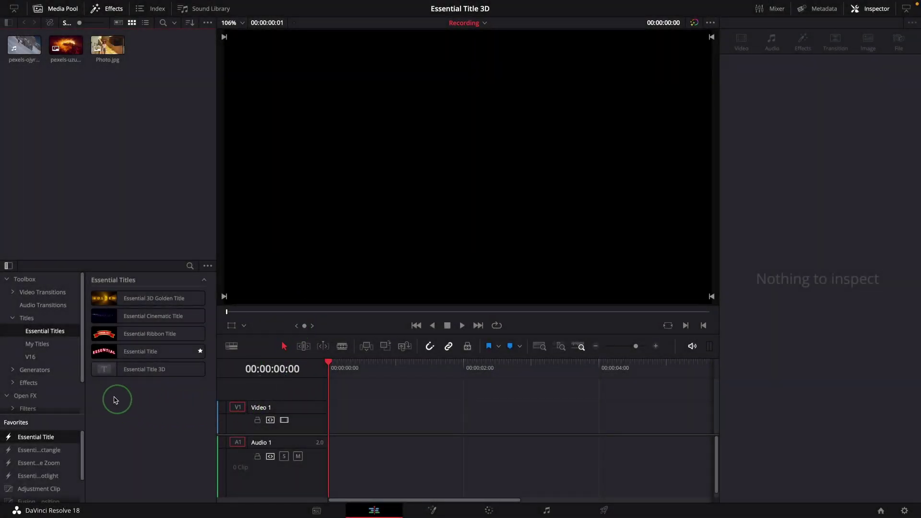
Add the Essential Title 3D template to the Video 1 track and select the clip
{"action": "left_click", "coordinate": [142, 373]}
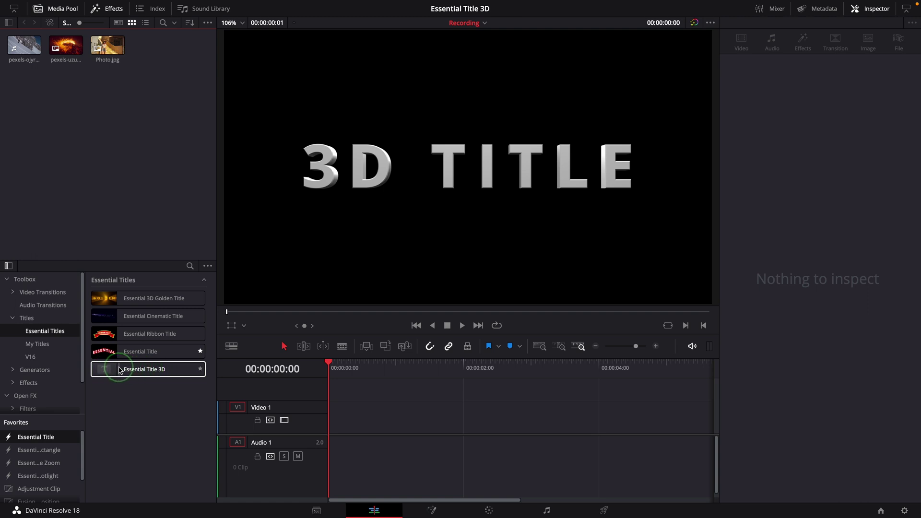
{"action": "left_click_drag", "start_coordinate": [117, 374], "coordinate": [445, 428]}
{"action": "left_click", "coordinate": [356, 366]}
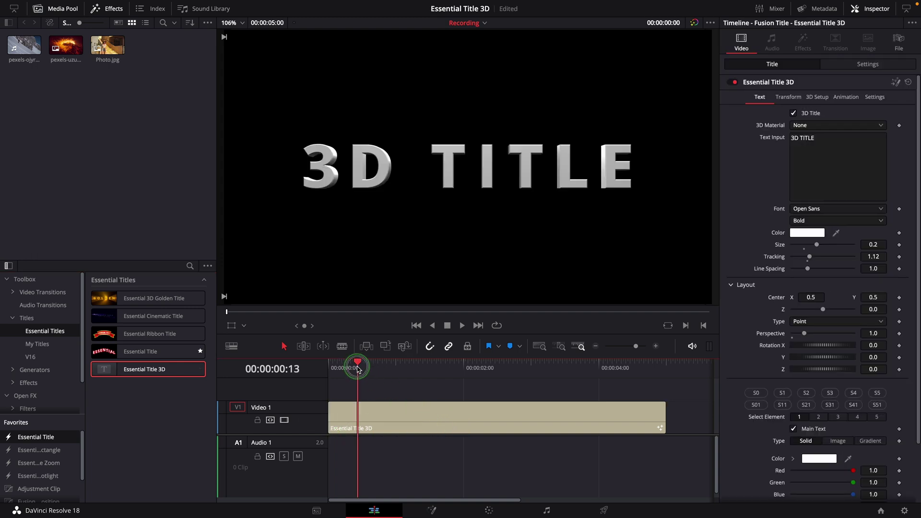
Return the playhead to the clip's start and compare the 3D Title option off and on
{"action": "left_click", "coordinate": [334, 370]}
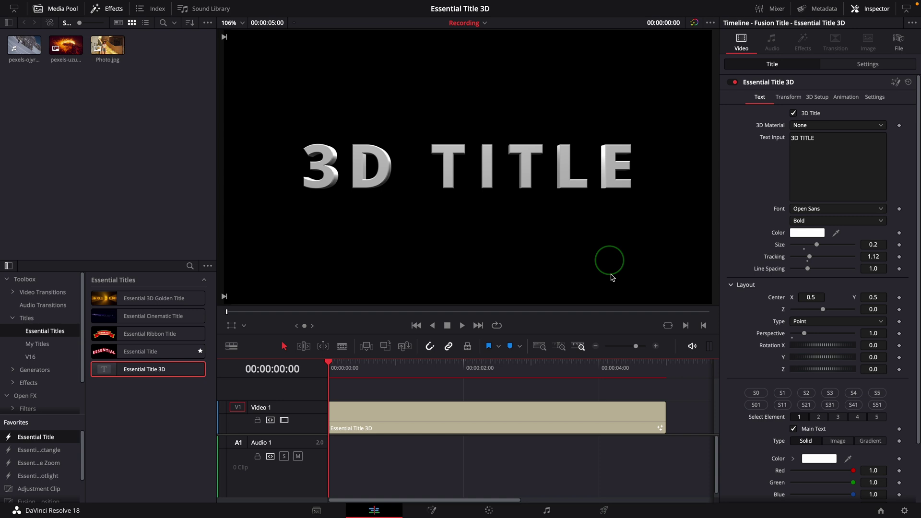
{"action": "left_click", "coordinate": [793, 113]}
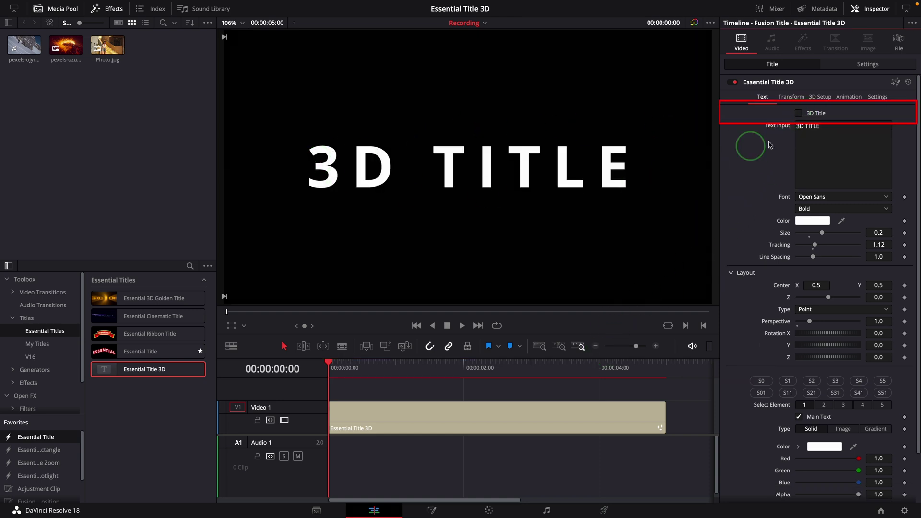
{"action": "left_click", "coordinate": [798, 114]}
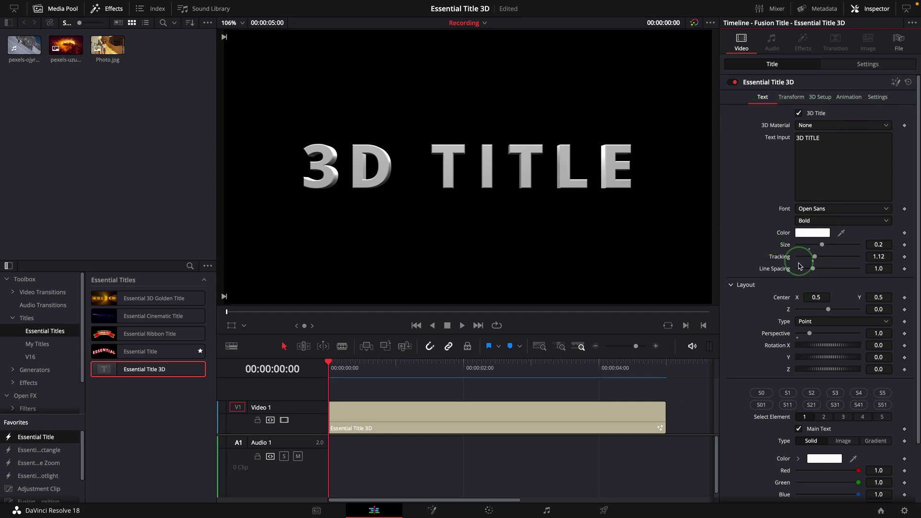
{"action": "left_click", "coordinate": [849, 97]}
{"action": "scroll", "coordinate": [804, 242], "scroll_direction": "down", "scroll_amount": 1}
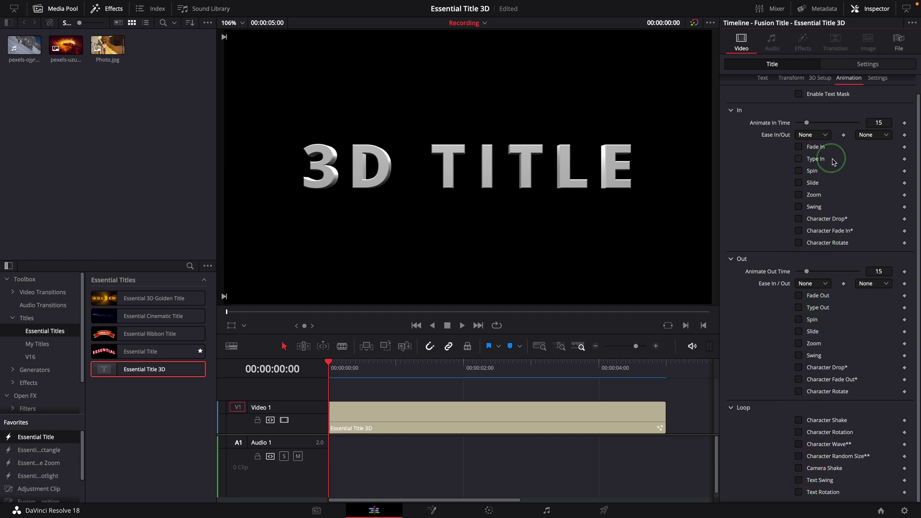
{"action": "scroll", "coordinate": [834, 182], "scroll_direction": "up", "scroll_amount": 1}
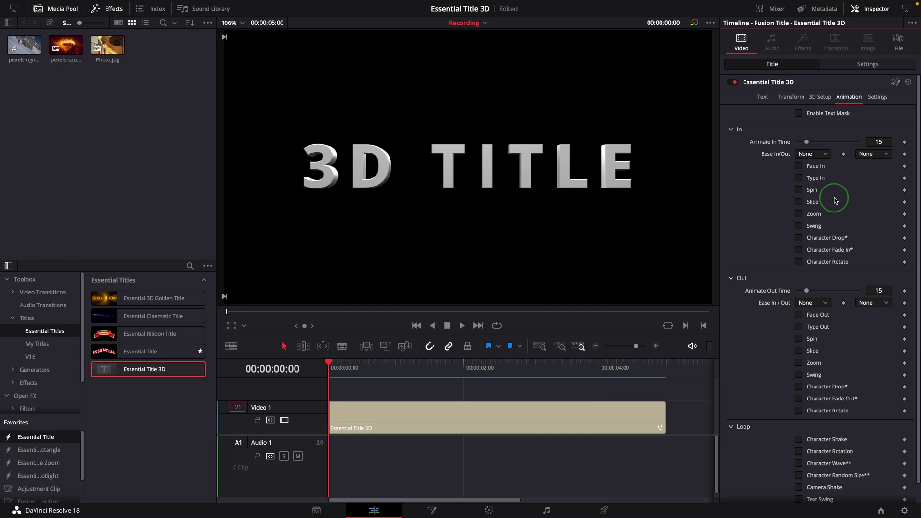
{"action": "left_click", "coordinate": [763, 97]}
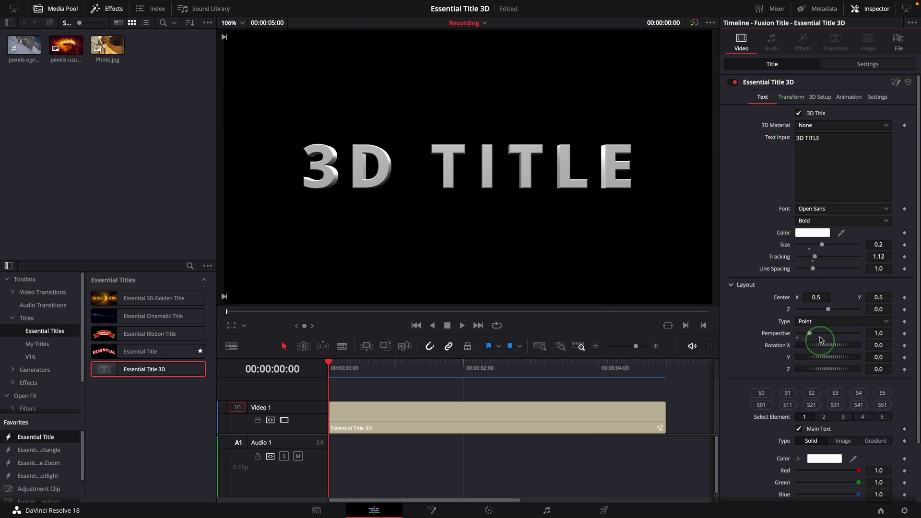
Try the red and gold style presets, ending on the silver-white style
{"action": "scroll", "coordinate": [812, 336], "scroll_direction": "down", "scroll_amount": 3}
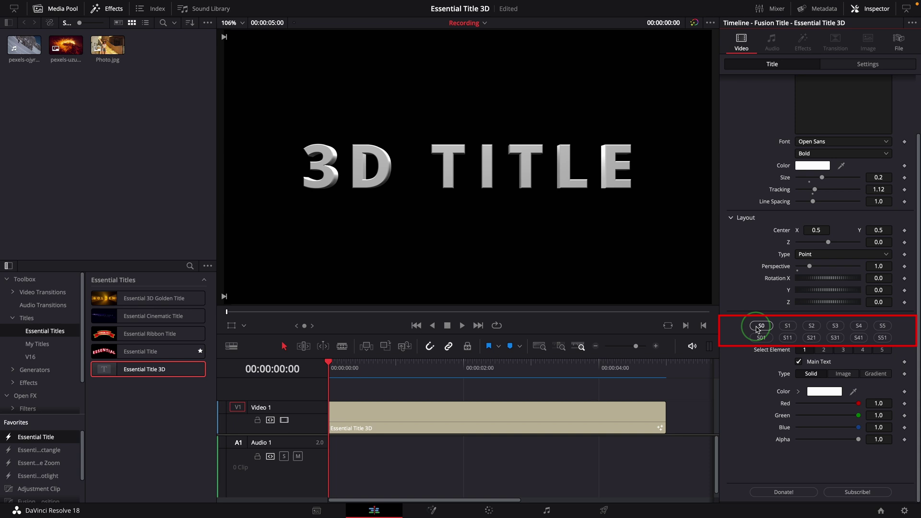
{"action": "scroll", "coordinate": [771, 361], "scroll_direction": "up", "scroll_amount": 1}
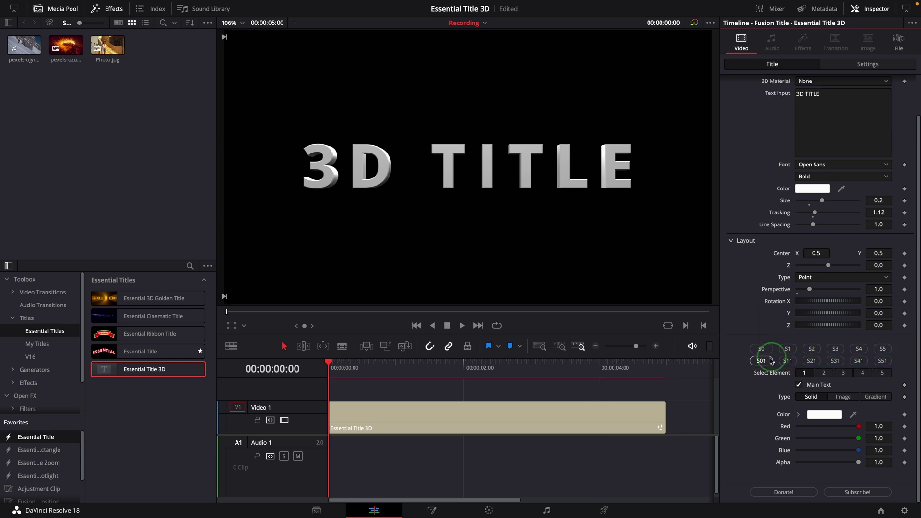
{"action": "left_click", "coordinate": [771, 361]}
{"action": "left_click", "coordinate": [837, 372]}
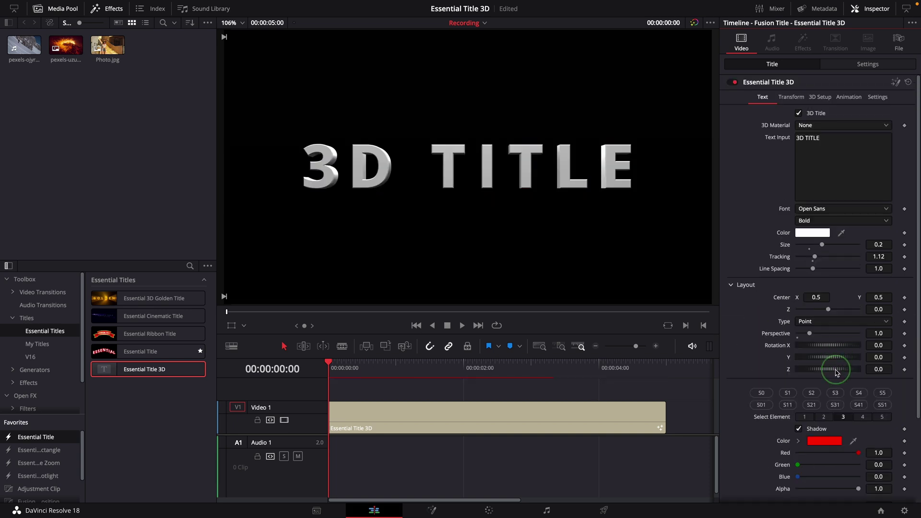
{"action": "left_click", "coordinate": [859, 375]}
{"action": "left_click", "coordinate": [883, 364]}
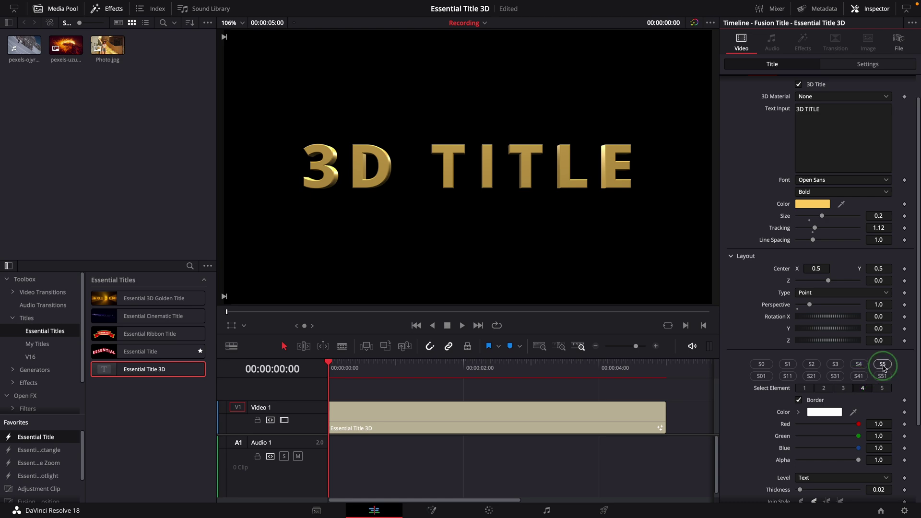
{"action": "scroll", "coordinate": [849, 372], "scroll_direction": "down", "scroll_amount": 5}
{"action": "scroll", "coordinate": [842, 372], "scroll_direction": "up", "scroll_amount": 5}
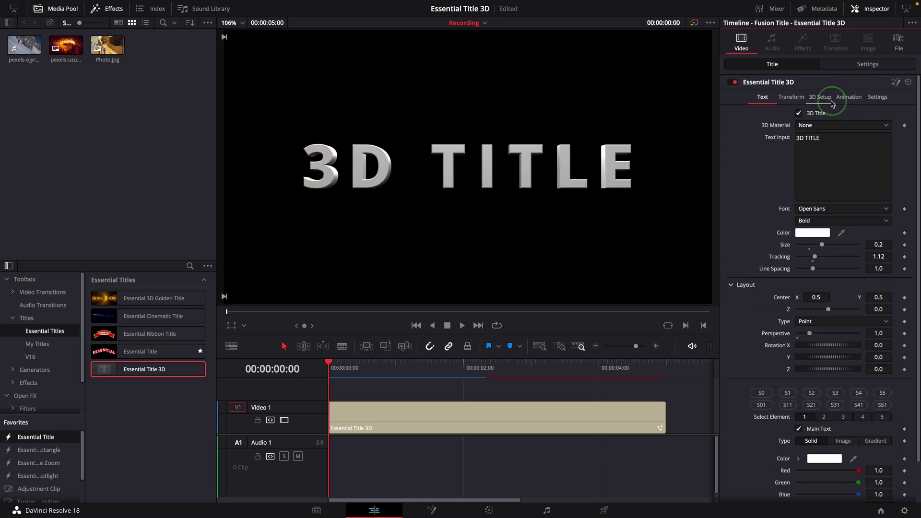
Review the 3D Setup lighting options, then switch off 3D Title in the Text settings
{"action": "left_click", "coordinate": [831, 104]}
{"action": "scroll", "coordinate": [822, 221], "scroll_direction": "down", "scroll_amount": 4}
{"action": "scroll", "coordinate": [829, 296], "scroll_direction": "up", "scroll_amount": 2}
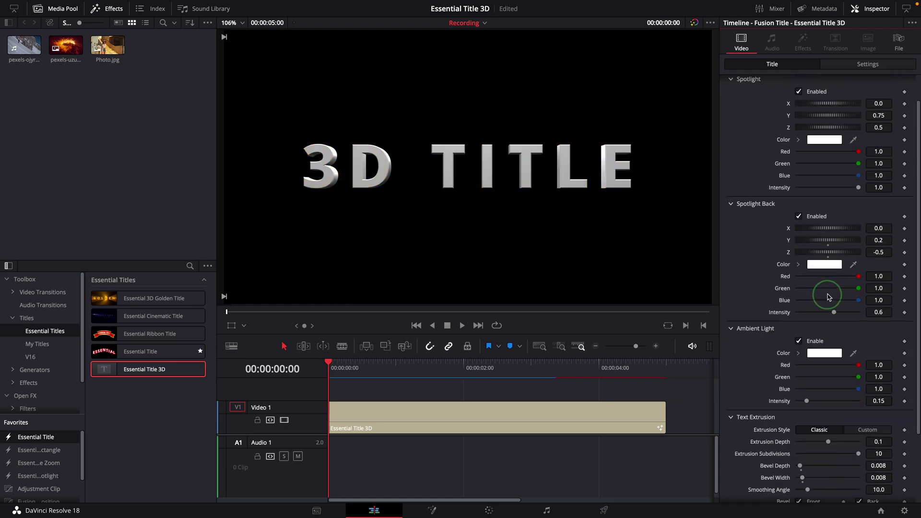
{"action": "scroll", "coordinate": [828, 297], "scroll_direction": "up", "scroll_amount": 2}
{"action": "left_click", "coordinate": [762, 97]}
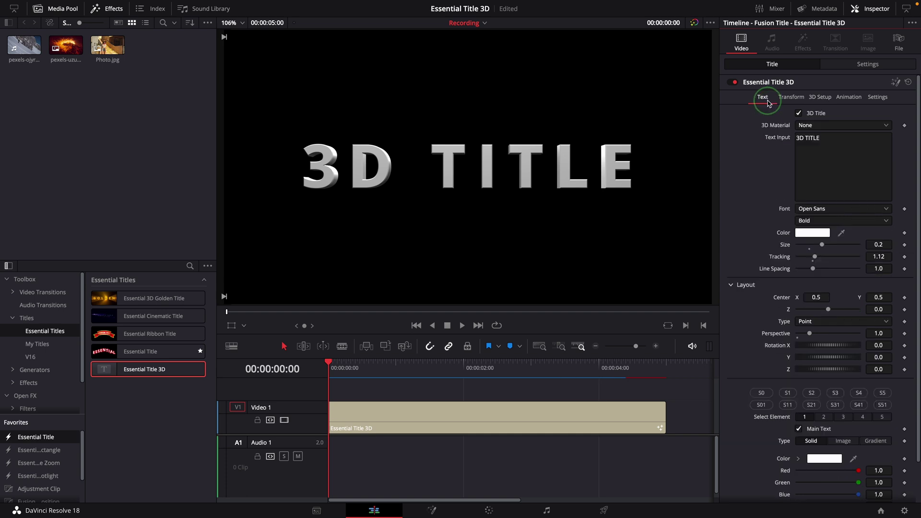
{"action": "left_click", "coordinate": [799, 114]}
{"action": "left_click", "coordinate": [820, 99]}
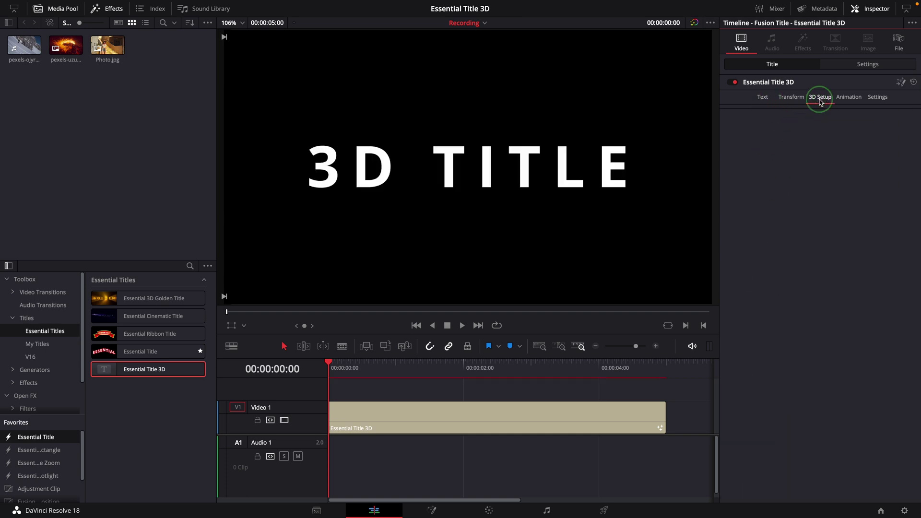
Re-enable the 3D Title option in the Text settings
{"action": "left_click", "coordinate": [763, 97]}
{"action": "left_click", "coordinate": [799, 113]}
{"action": "left_click", "coordinate": [822, 245]}
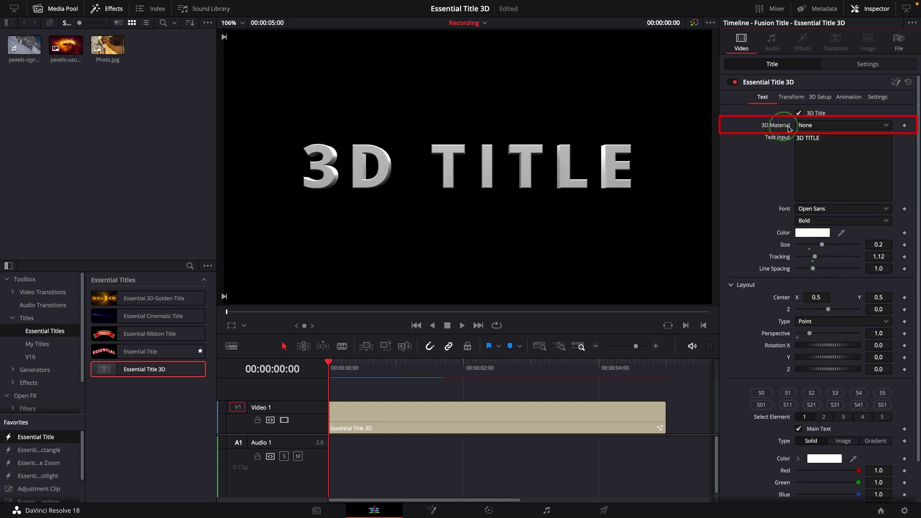
Try the Striped White Stone and Brown Stone materials, settling on Spotted White Metal
{"action": "left_click", "coordinate": [842, 128]}
{"action": "left_click", "coordinate": [829, 148]}
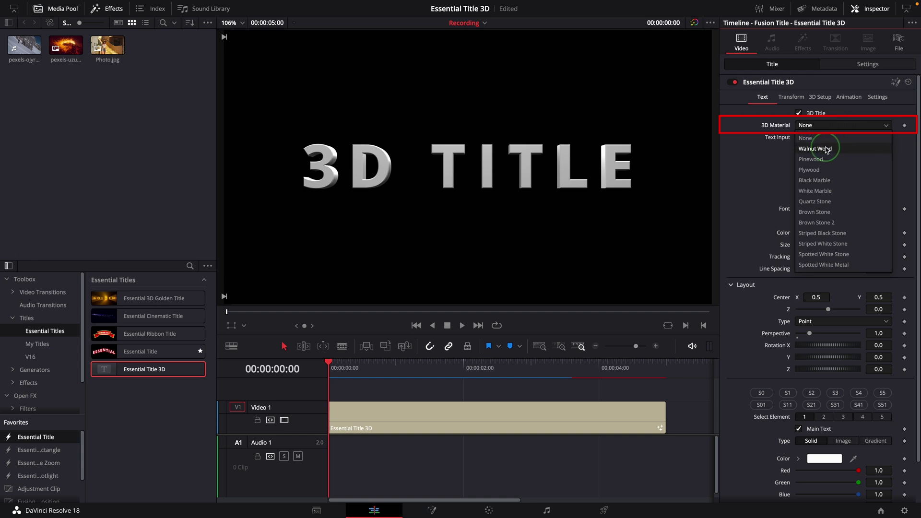
{"action": "left_click", "coordinate": [843, 125]}
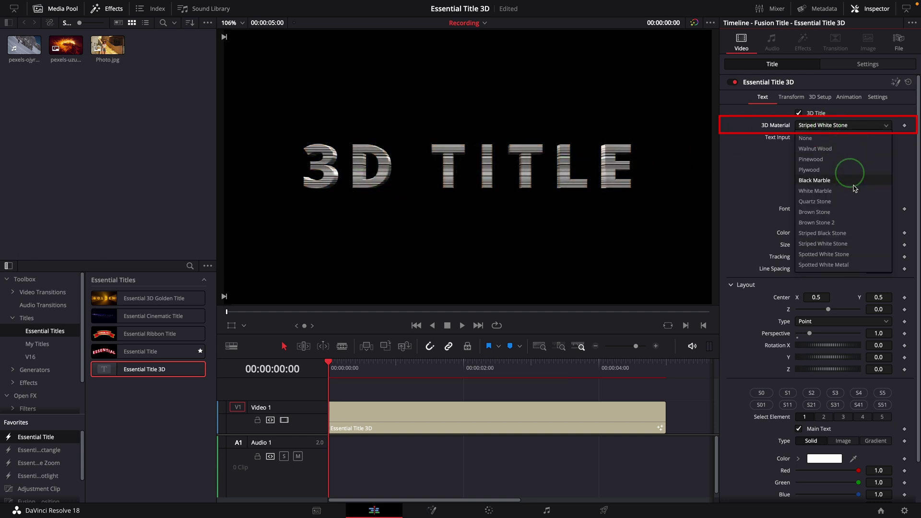
{"action": "left_click", "coordinate": [814, 218]}
{"action": "left_click", "coordinate": [841, 125]}
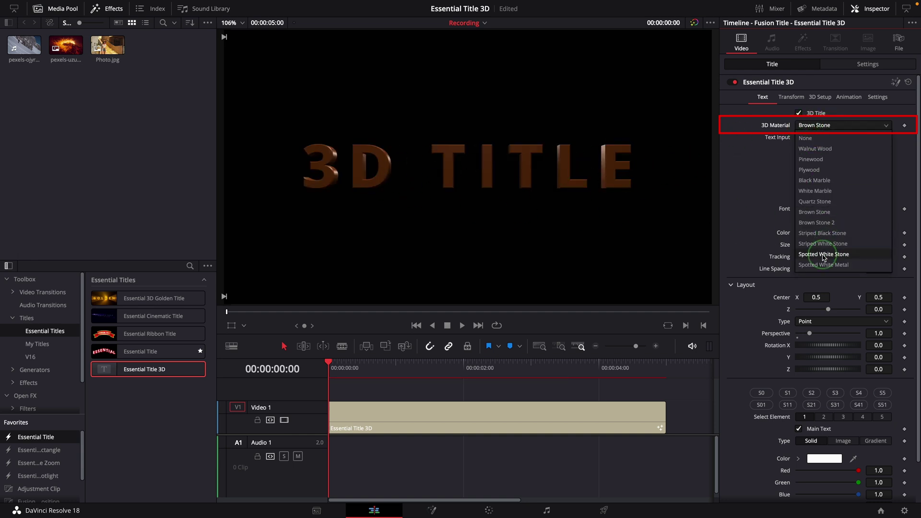
{"action": "left_click", "coordinate": [817, 265]}
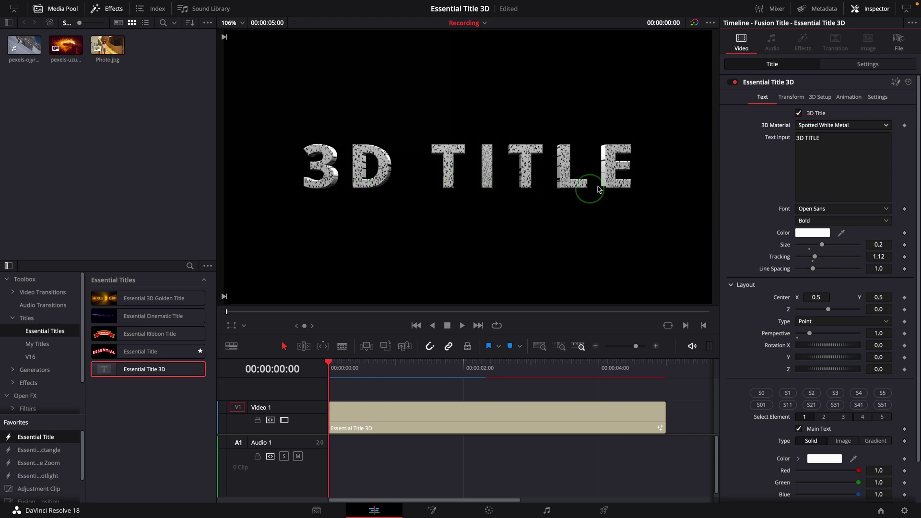
{"action": "left_click", "coordinate": [835, 125]}
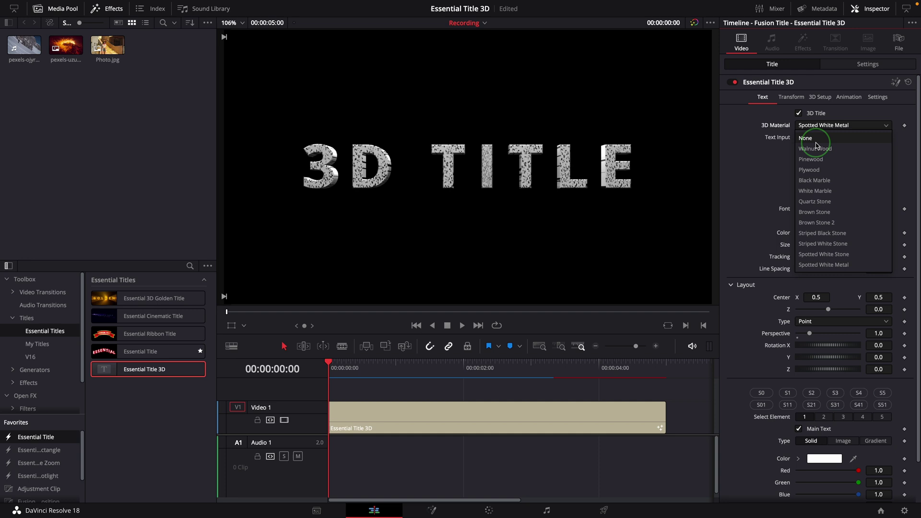
Set the 3D Material to None and change the Main Text Type to Image
{"action": "left_click", "coordinate": [814, 139]}
{"action": "scroll", "coordinate": [822, 141], "scroll_direction": "down", "scroll_amount": 2}
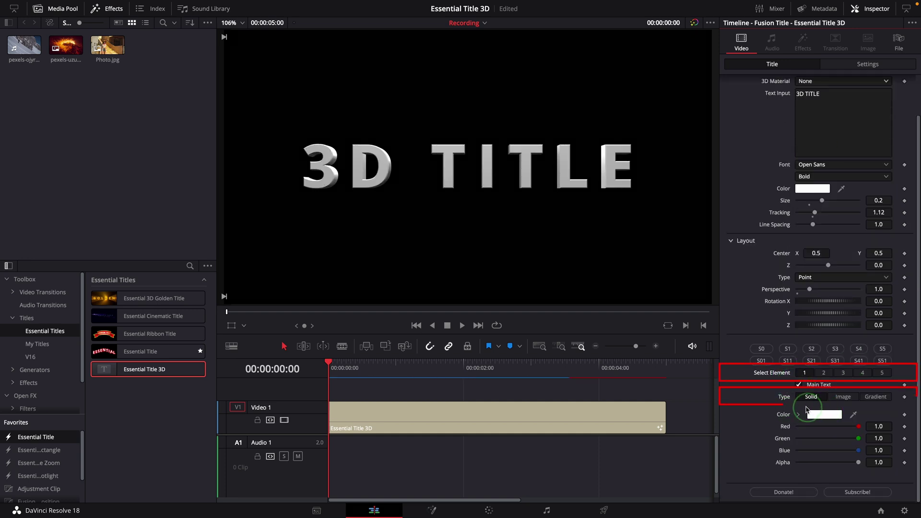
{"action": "left_click", "coordinate": [845, 397]}
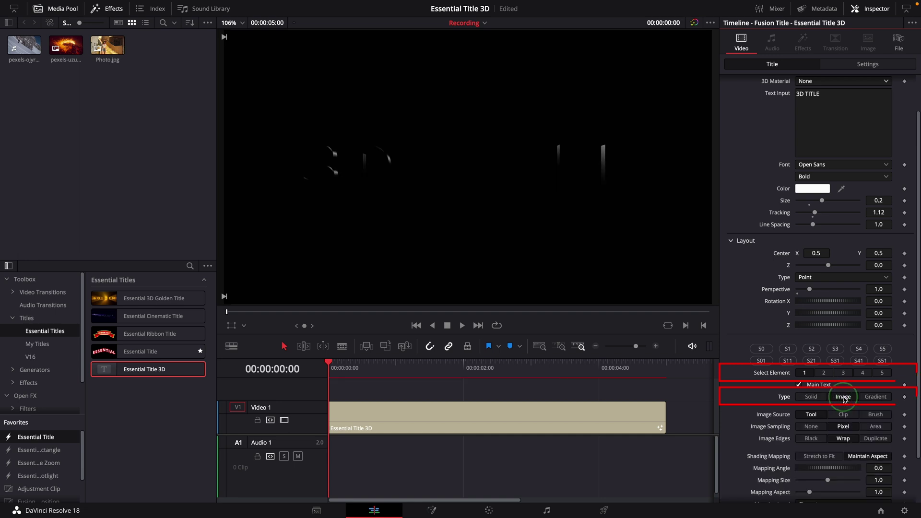
Drop Photo.jpg into the Text Image well to fill the letters
{"action": "scroll", "coordinate": [810, 369], "scroll_direction": "down", "scroll_amount": 2}
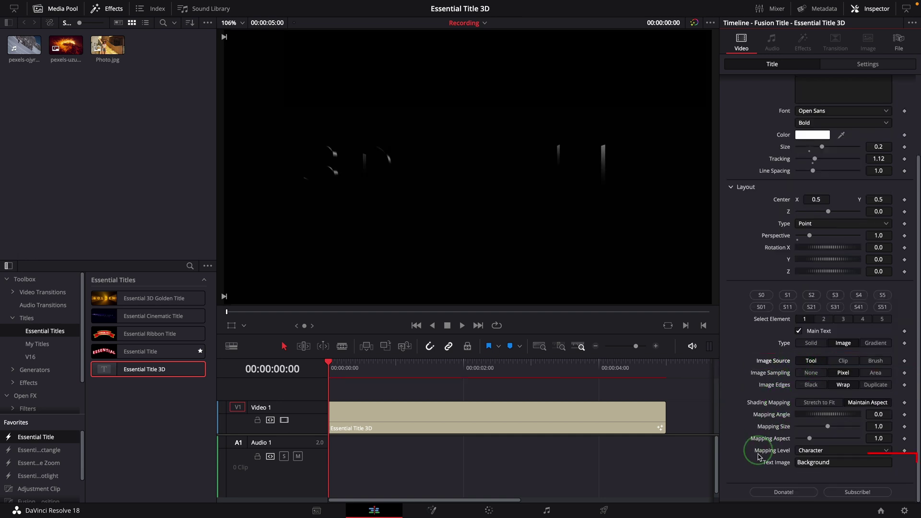
{"action": "left_click", "coordinate": [826, 463]}
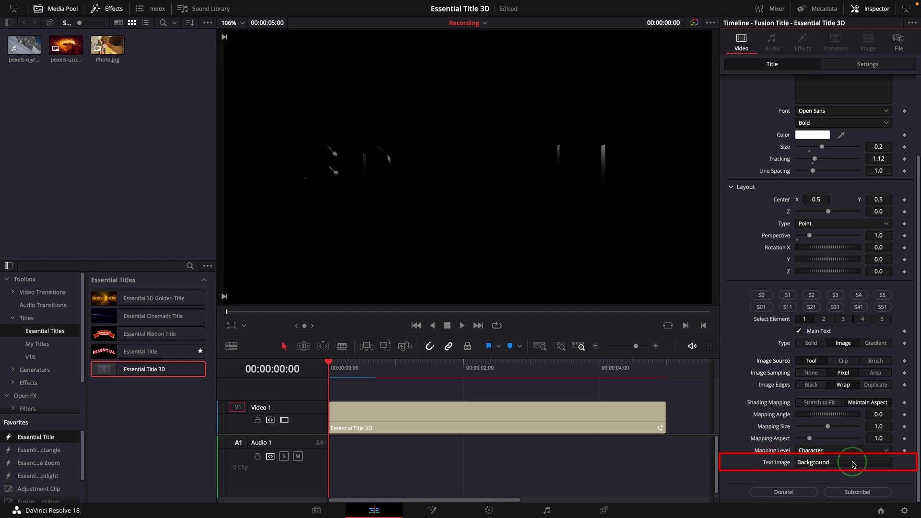
{"action": "left_click_drag", "start_coordinate": [108, 45], "coordinate": [829, 464]}
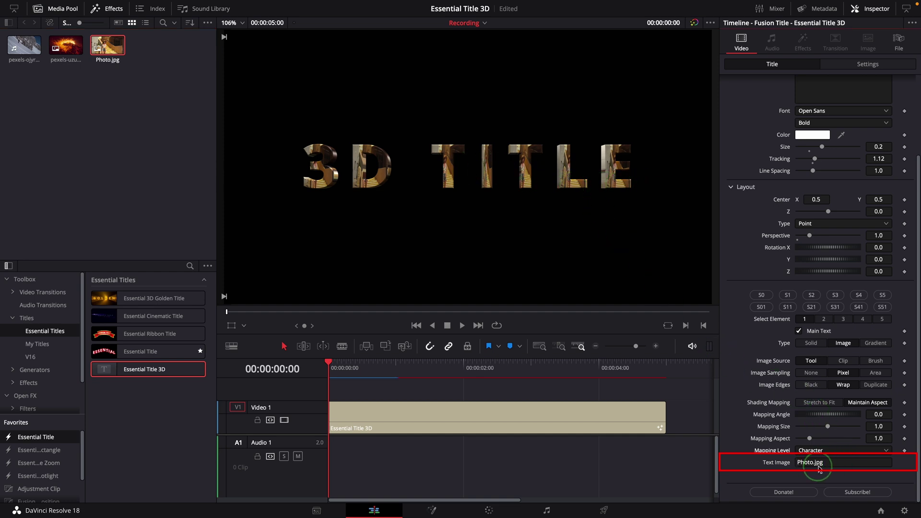
Try the fire image and another still as text texture, then use pexels-ojyrai-7875576.mp4
{"action": "left_click_drag", "start_coordinate": [56, 69], "coordinate": [769, 462]}
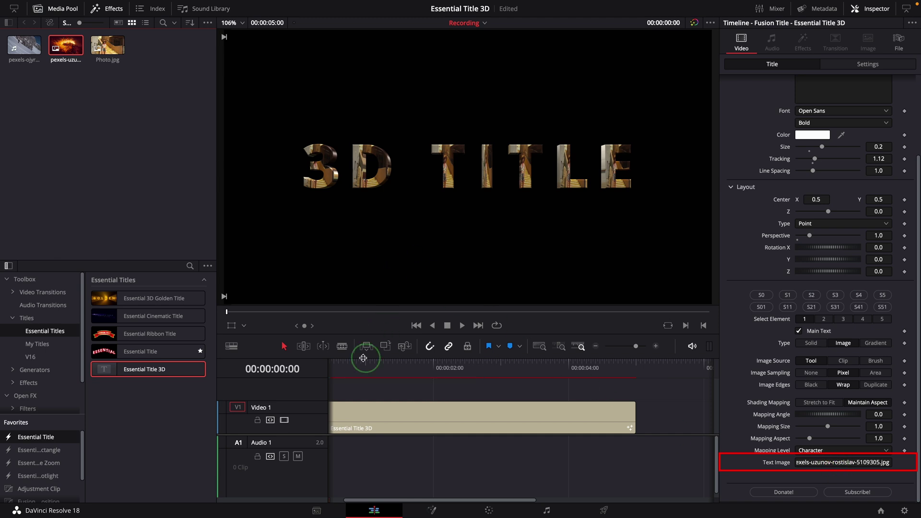
{"action": "left_click_drag", "start_coordinate": [345, 367], "coordinate": [330, 368]}
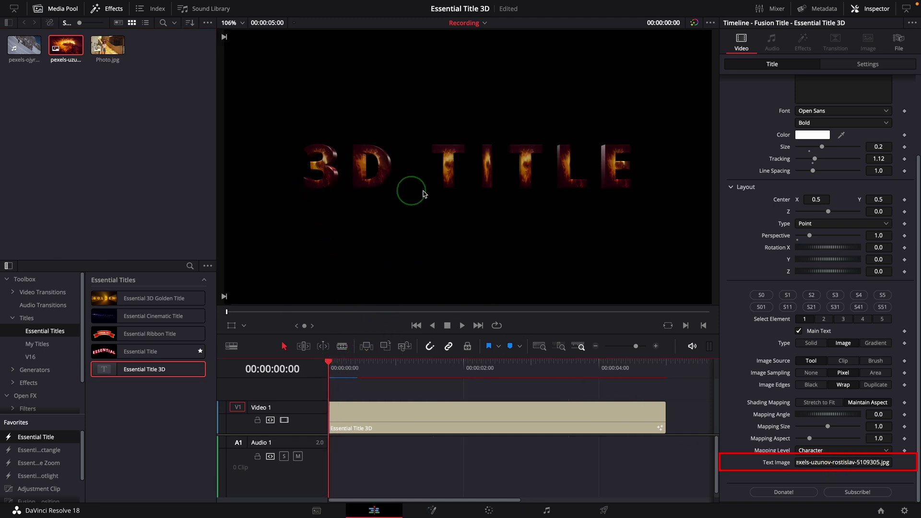
{"action": "left_click_drag", "start_coordinate": [24, 46], "coordinate": [834, 462]}
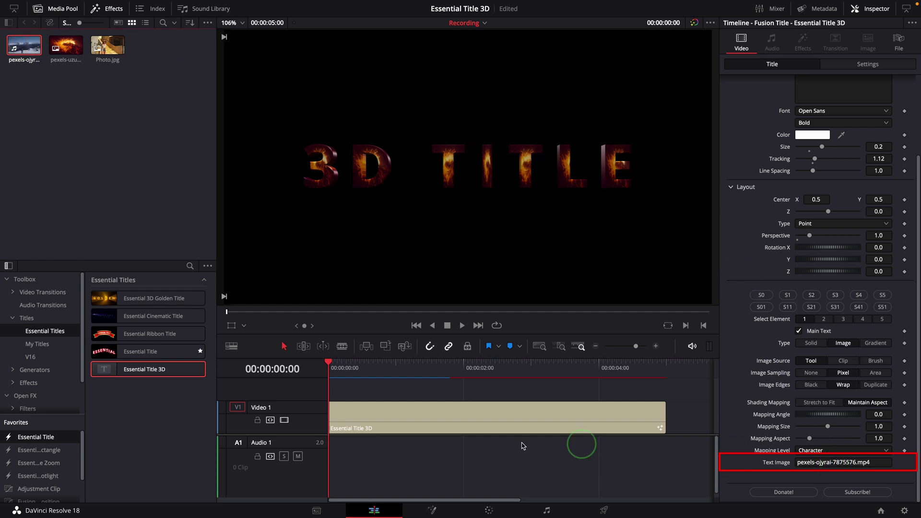
{"action": "left_click_drag", "start_coordinate": [329, 370], "coordinate": [503, 379]}
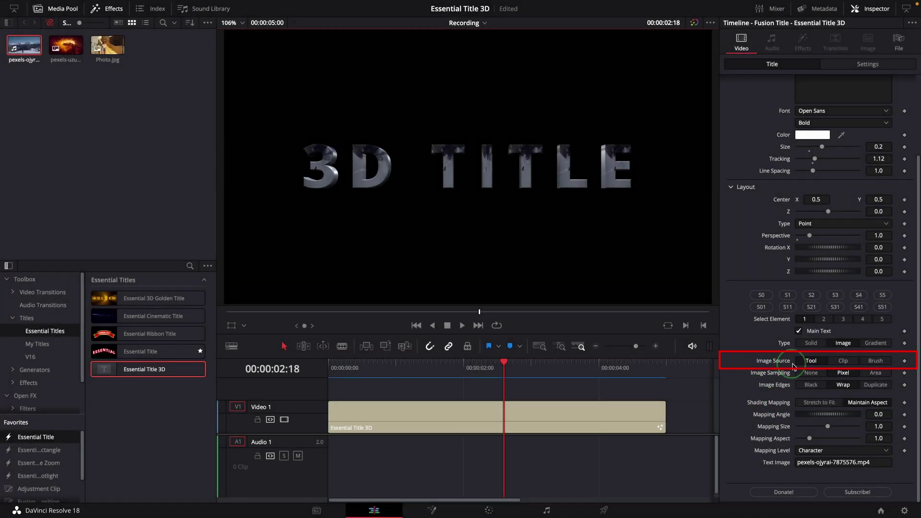
{"action": "left_click", "coordinate": [845, 362]}
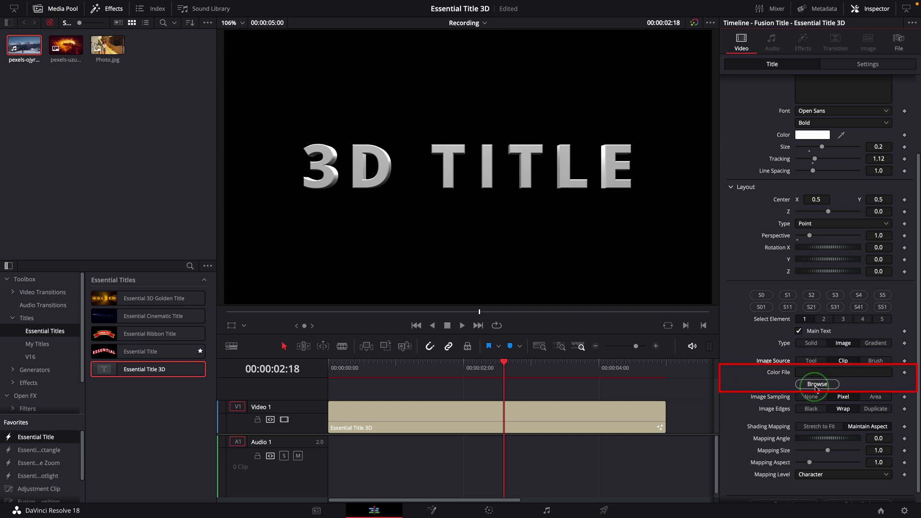
{"action": "left_click", "coordinate": [816, 384]}
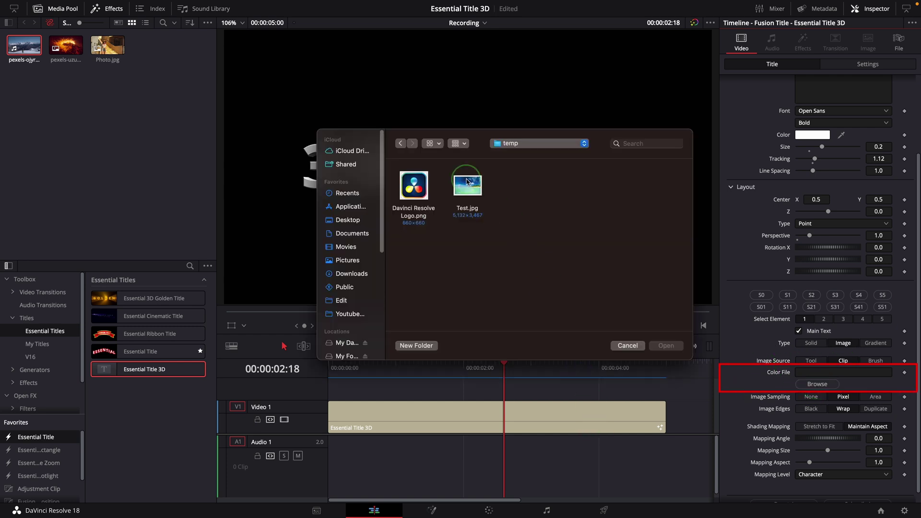
{"action": "left_click", "coordinate": [466, 181]}
{"action": "left_click", "coordinate": [670, 349]}
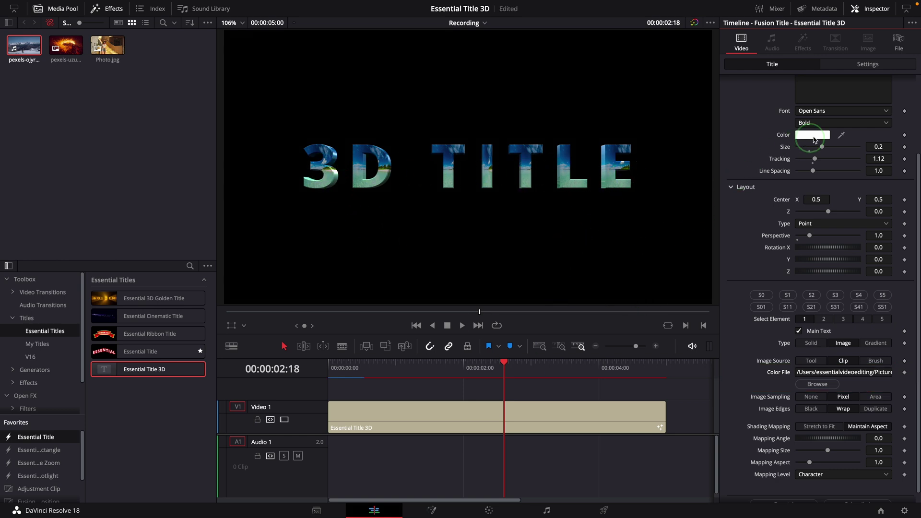
{"action": "left_click", "coordinate": [817, 136]}
{"action": "left_click", "coordinate": [710, 240]}
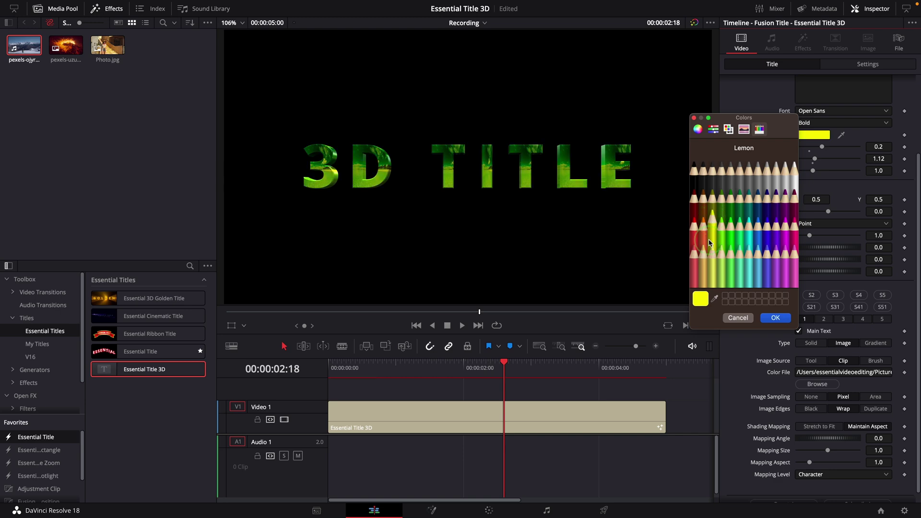
{"action": "left_click", "coordinate": [703, 253]}
{"action": "left_click", "coordinate": [772, 319]}
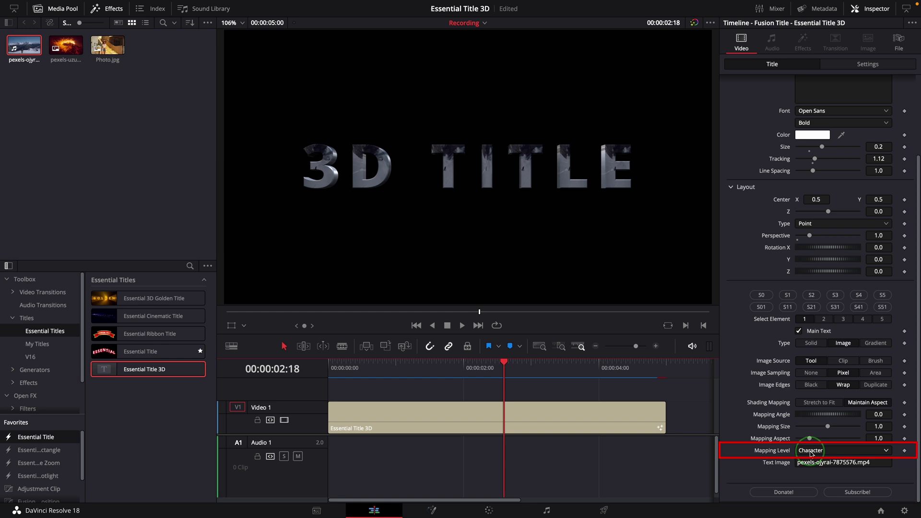
Switch Mapping Level to Word, back to Character, then turn off 3D Title
{"action": "left_click", "coordinate": [833, 452]}
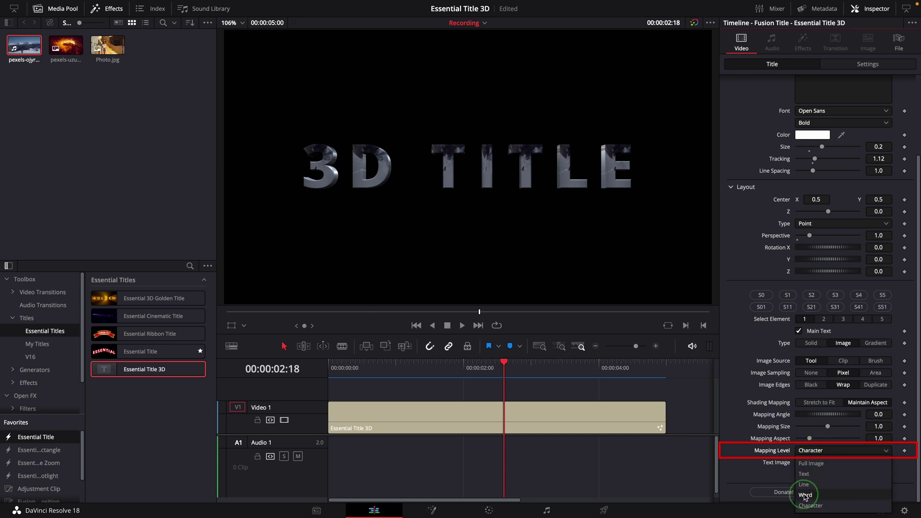
{"action": "left_click", "coordinate": [805, 496]}
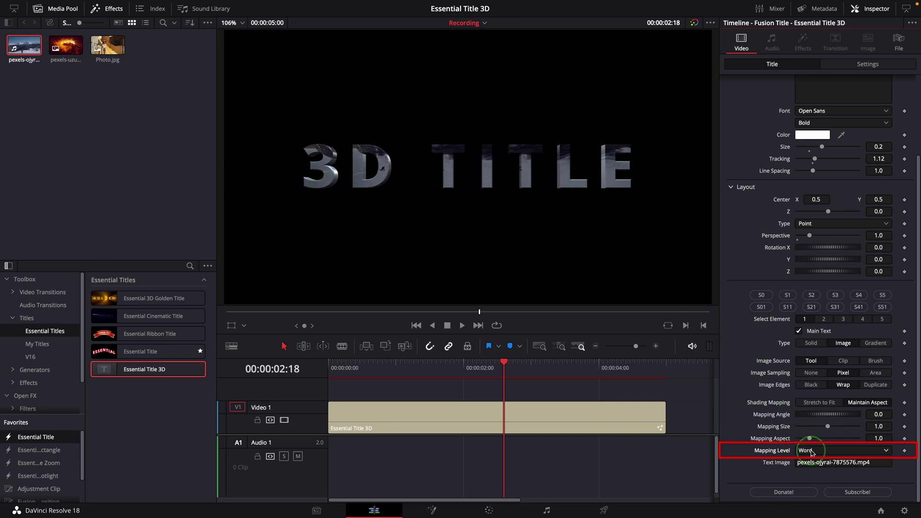
{"action": "left_click", "coordinate": [812, 451]}
{"action": "left_click", "coordinate": [814, 506]}
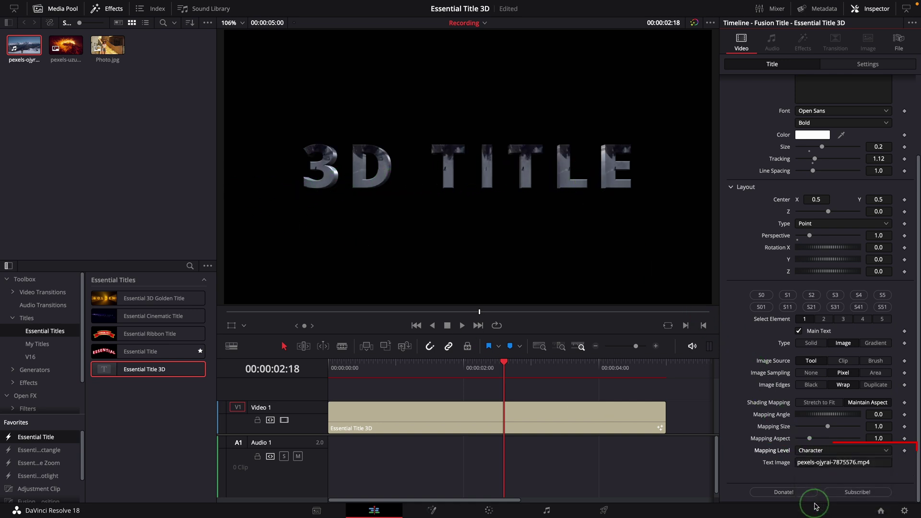
{"action": "scroll", "coordinate": [828, 195], "scroll_direction": "up", "scroll_amount": 5}
{"action": "left_click", "coordinate": [808, 126]}
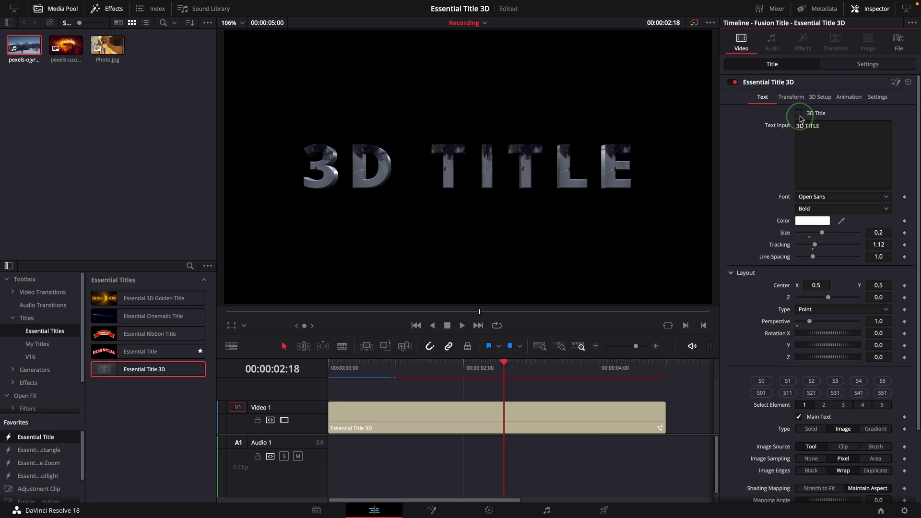
Turn the title back into bevelled 3D text with the playhead at 00:00:02:05
{"action": "scroll", "coordinate": [767, 431], "scroll_direction": "down", "scroll_amount": 5}
{"action": "left_click", "coordinate": [760, 463]}
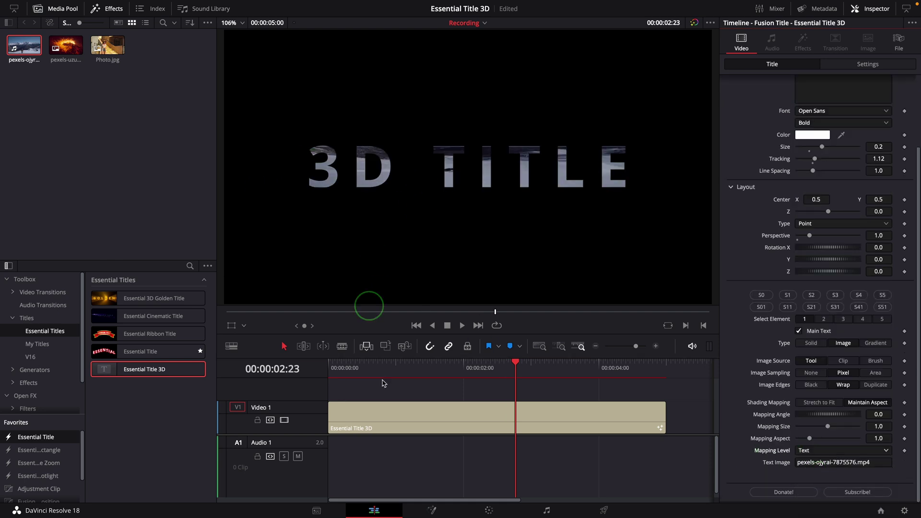
{"action": "left_click", "coordinate": [346, 370]}
{"action": "left_click", "coordinate": [475, 370]}
{"action": "scroll", "coordinate": [854, 241], "scroll_direction": "up", "scroll_amount": 3}
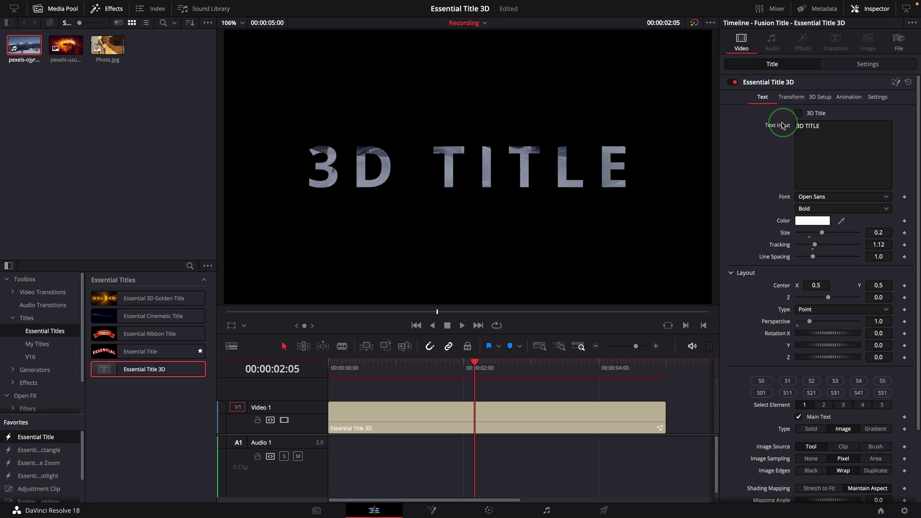
{"action": "left_click", "coordinate": [798, 114]}
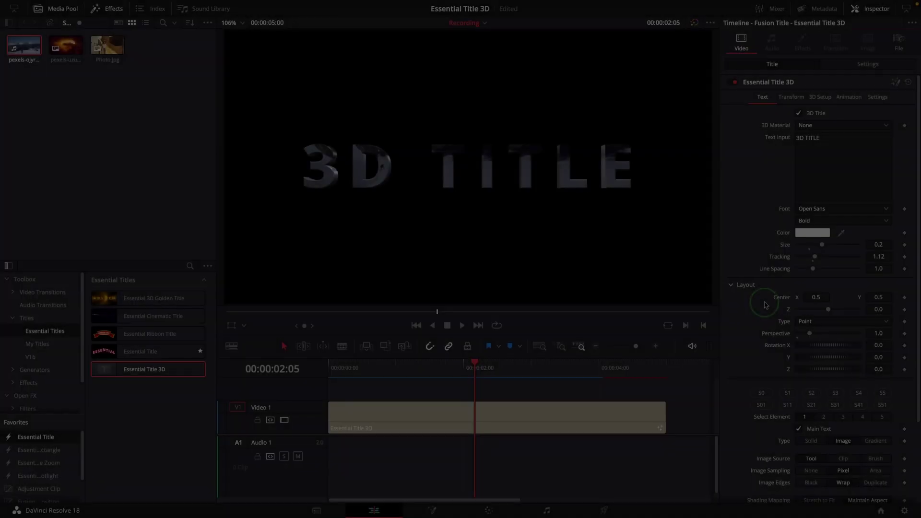
Nudge the title's Center X to the right, then reset it to 0.5
{"action": "left_click", "coordinate": [741, 294]}
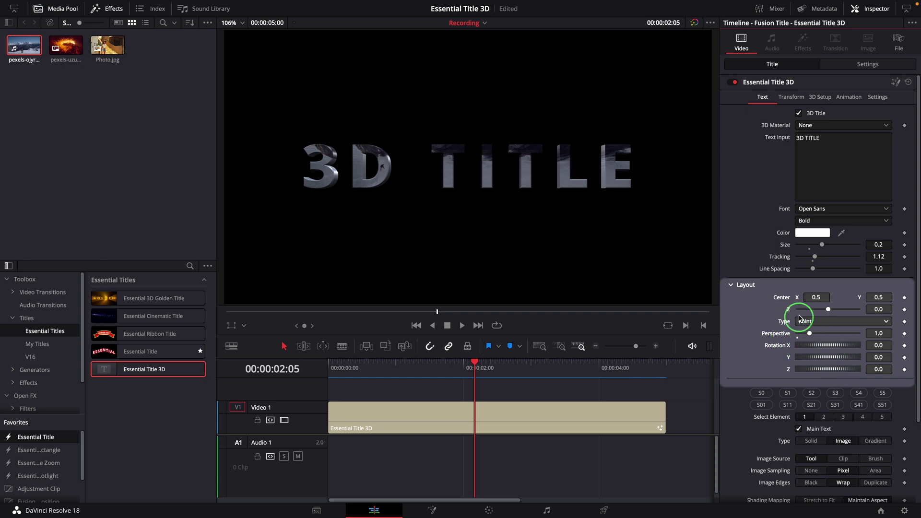
{"action": "mouse_move", "coordinate": [814, 298]}
{"action": "left_mouse_down"}
{"action": "mouse_move", "coordinate": [828, 301]}
{"action": "mouse_move", "coordinate": [818, 298]}
{"action": "left_mouse_up"}
{"action": "double_click", "coordinate": [815, 298]}
{"action": "type", "text": "0.5"}
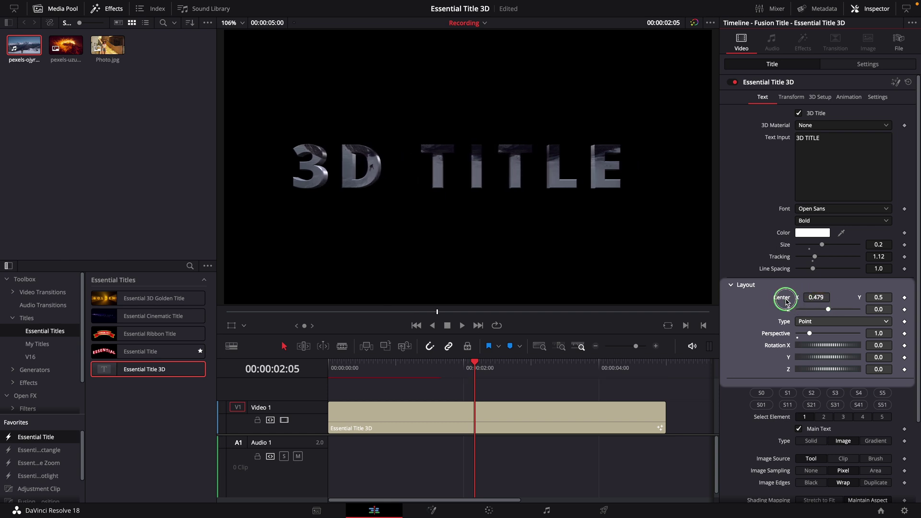
{"action": "key", "text": "Return"}
Arrange the letters in a tighter Circle layout, tipped on X and spun on Z
{"action": "left_click", "coordinate": [827, 321]}
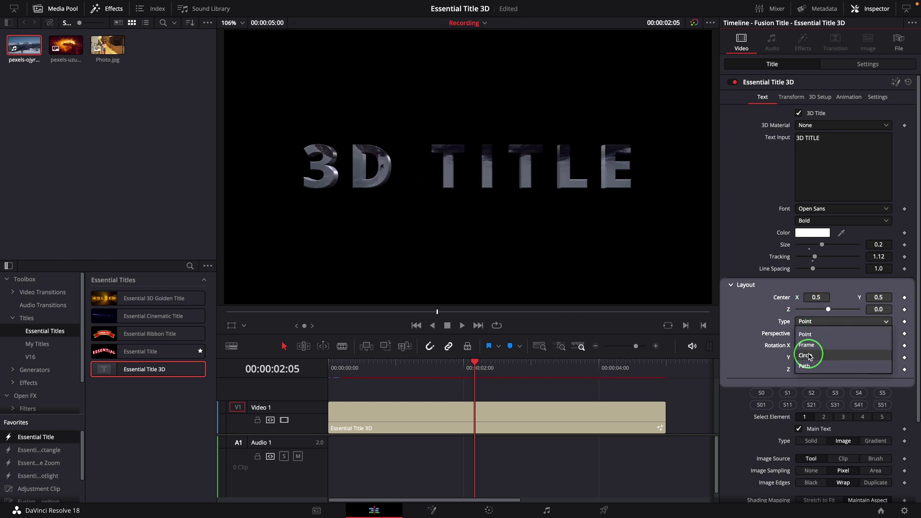
{"action": "left_click", "coordinate": [809, 353]}
{"action": "left_click_drag", "start_coordinate": [879, 335], "coordinate": [754, 329]}
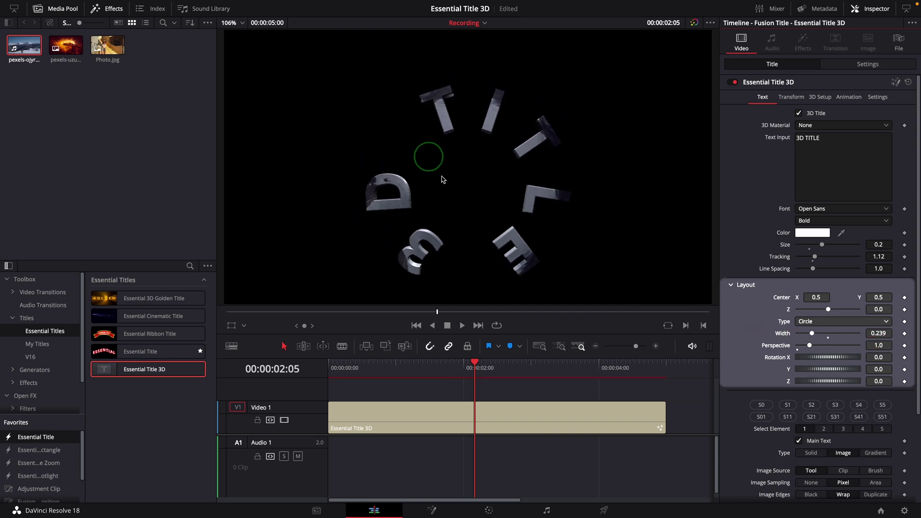
{"action": "left_click_drag", "start_coordinate": [826, 357], "coordinate": [835, 381]}
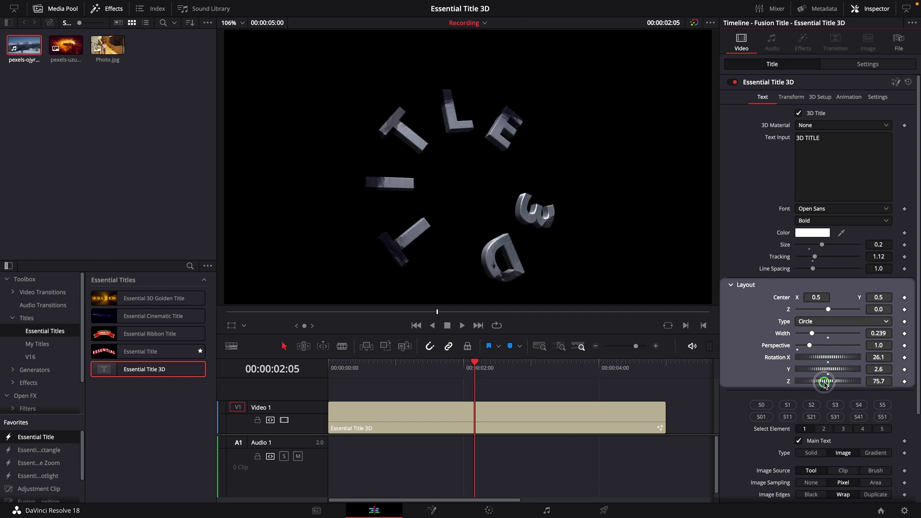
{"action": "left_click_drag", "start_coordinate": [824, 382], "coordinate": [837, 387]}
Try the Path layout, reset rotations X, Y and Z to 0, and return to Point
{"action": "left_click", "coordinate": [819, 321]}
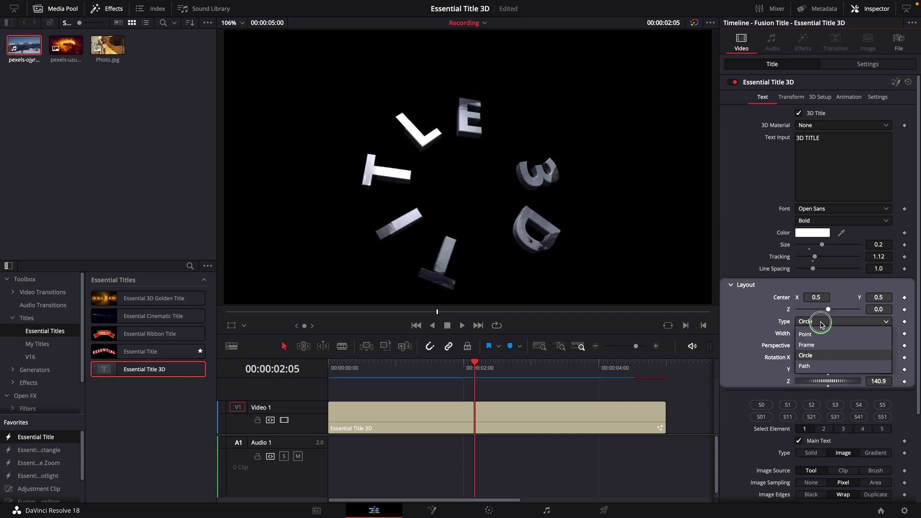
{"action": "left_click", "coordinate": [807, 366]}
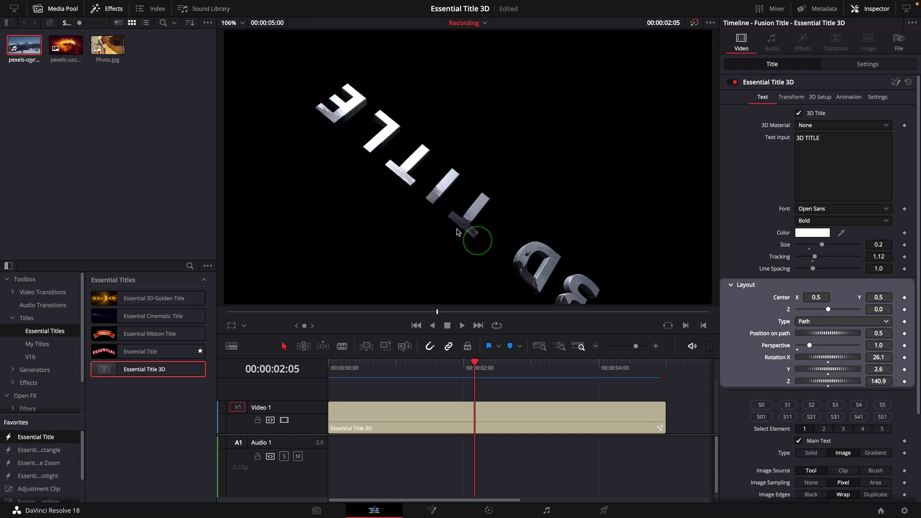
{"action": "double_click", "coordinate": [779, 357]}
{"action": "double_click", "coordinate": [782, 369]}
{"action": "double_click", "coordinate": [782, 382]}
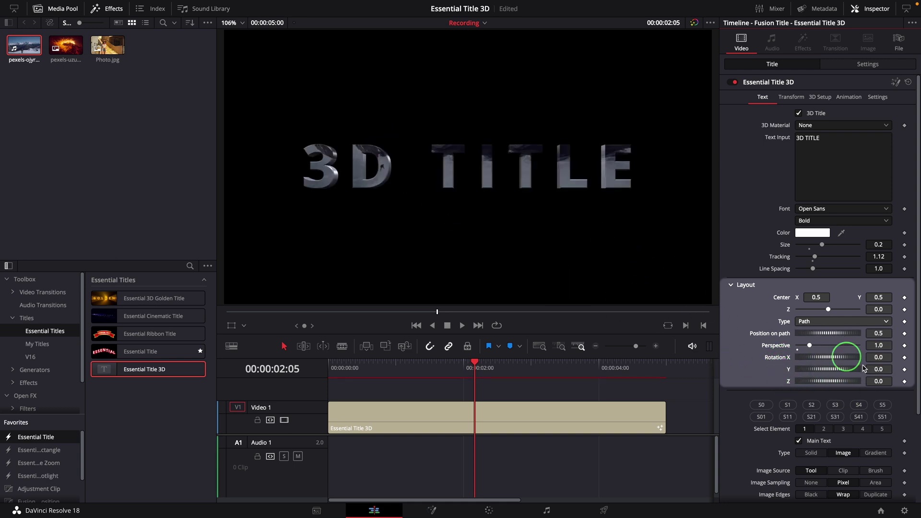
{"action": "left_click", "coordinate": [815, 322]}
{"action": "left_click", "coordinate": [815, 331]}
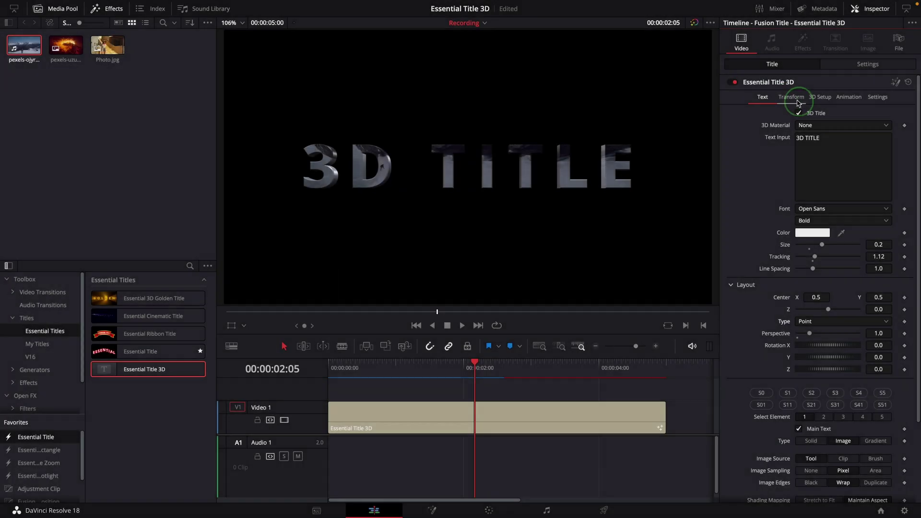
With Transform on Characters, tilt and turn the letters on X and Y, then straighten them
{"action": "left_click", "coordinate": [797, 102]}
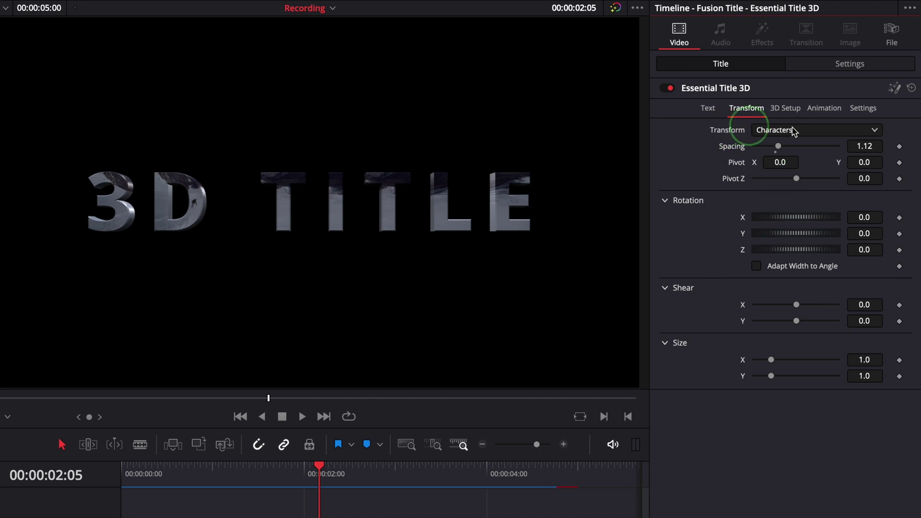
{"action": "left_click", "coordinate": [818, 130]}
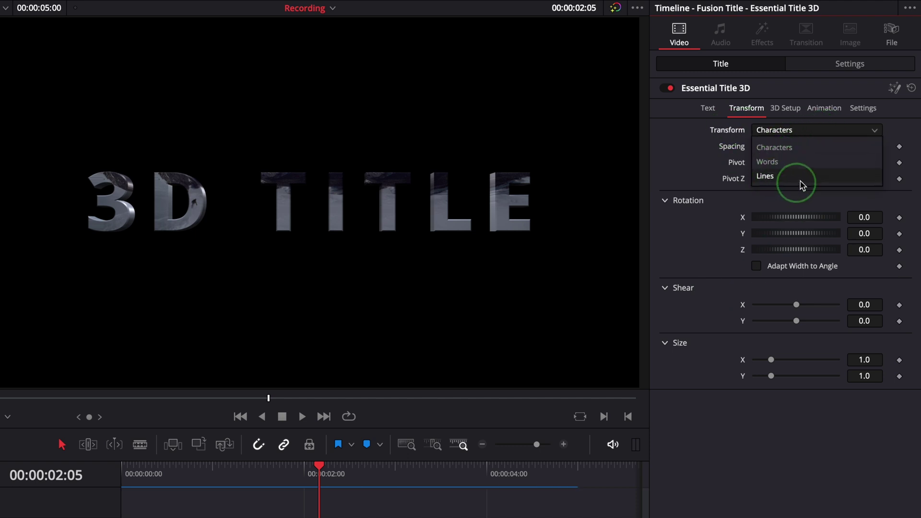
{"action": "left_click", "coordinate": [804, 151]}
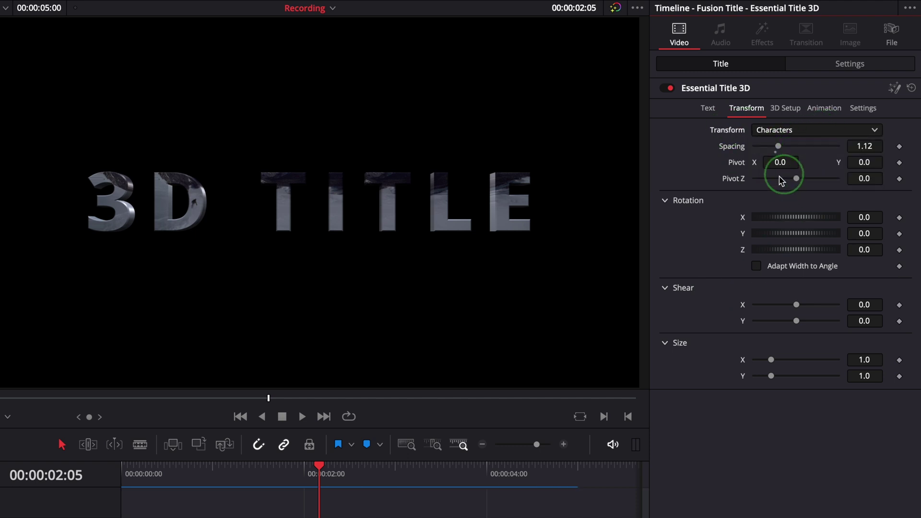
{"action": "left_click_drag", "start_coordinate": [770, 220], "coordinate": [776, 217]}
{"action": "left_click_drag", "start_coordinate": [780, 234], "coordinate": [748, 249]}
{"action": "left_click", "coordinate": [796, 305]}
Shear the letters and stretch them narrow and tall, then reset width and height to 1.0
{"action": "mouse_move", "coordinate": [797, 309]}
{"action": "left_mouse_down"}
{"action": "mouse_move", "coordinate": [733, 307]}
{"action": "mouse_move", "coordinate": [796, 307]}
{"action": "left_mouse_up"}
{"action": "left_click_drag", "start_coordinate": [771, 360], "coordinate": [783, 381]}
{"action": "double_click", "coordinate": [742, 359]}
{"action": "double_click", "coordinate": [743, 376]}
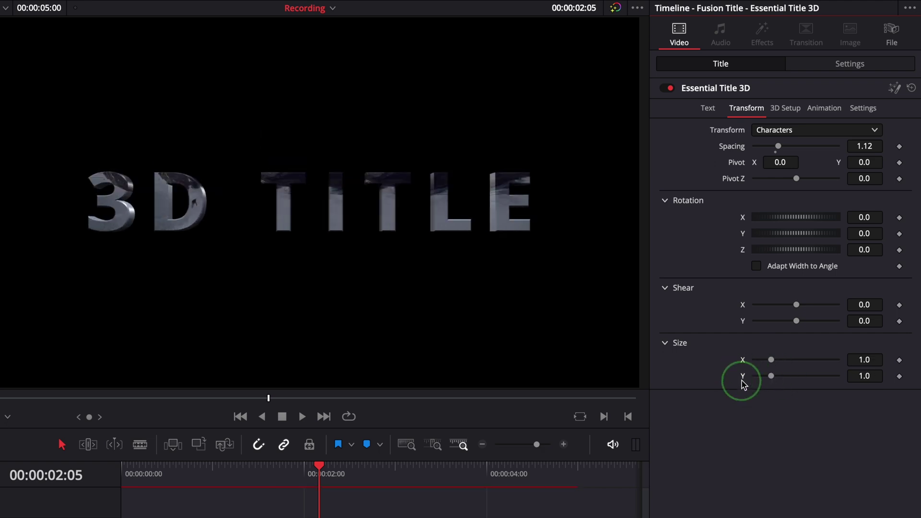
Switch Transform to Words and rotate the words around Y in 3D
{"action": "left_click", "coordinate": [767, 130]}
{"action": "left_click", "coordinate": [780, 168]}
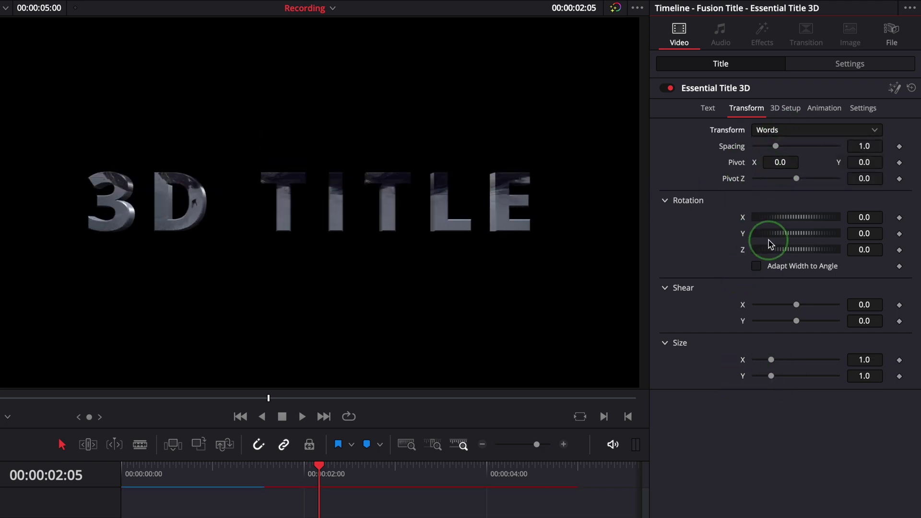
{"action": "left_click_drag", "start_coordinate": [768, 234], "coordinate": [790, 234]}
{"action": "mouse_move", "coordinate": [796, 217]}
{"action": "left_mouse_down"}
{"action": "mouse_move", "coordinate": [800, 258]}
{"action": "mouse_move", "coordinate": [796, 241]}
{"action": "mouse_move", "coordinate": [782, 252]}
{"action": "mouse_move", "coordinate": [806, 216]}
{"action": "left_mouse_up"}
Try Lines and skew the title, then undo the rotation and shear changes back to 0.0
{"action": "left_click", "coordinate": [809, 131]}
{"action": "left_click", "coordinate": [768, 177]}
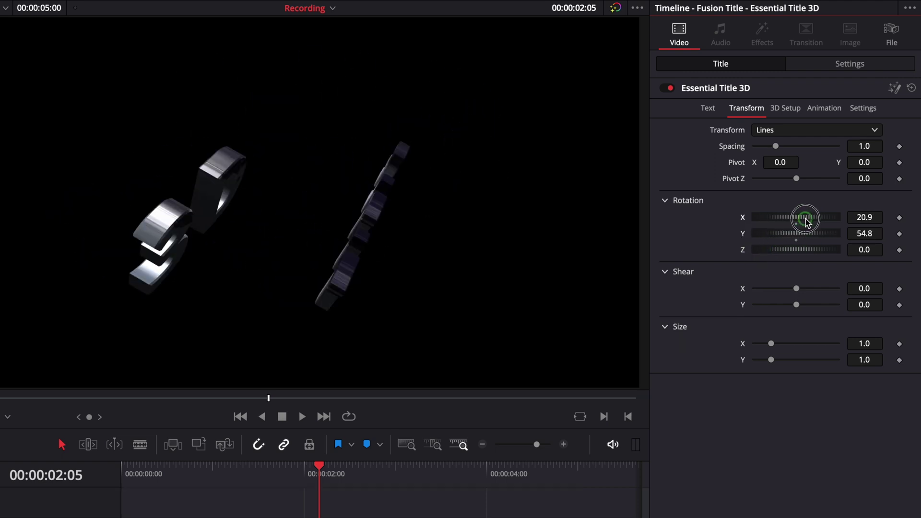
{"action": "key", "text": "ctrl+z"}
{"action": "key", "text": "ctrl+z"}
{"action": "mouse_move", "coordinate": [796, 288]}
{"action": "left_mouse_down"}
{"action": "mouse_move", "coordinate": [806, 289]}
{"action": "mouse_move", "coordinate": [785, 288]}
{"action": "left_mouse_up"}
{"action": "left_click_drag", "start_coordinate": [796, 304], "coordinate": [783, 308]}
{"action": "key", "text": "ctrl+z"}
{"action": "key", "text": "ctrl+z"}
{"action": "key", "text": "ctrl+z"}
{"action": "key", "text": "ctrl+z"}
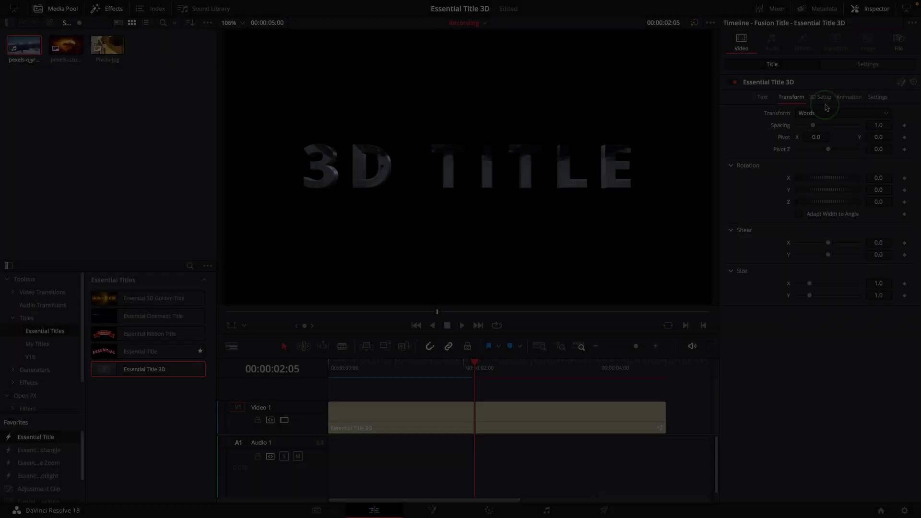
In 3D Setup, compare the main and back spotlights by switching each off and on
{"action": "left_click", "coordinate": [820, 96]}
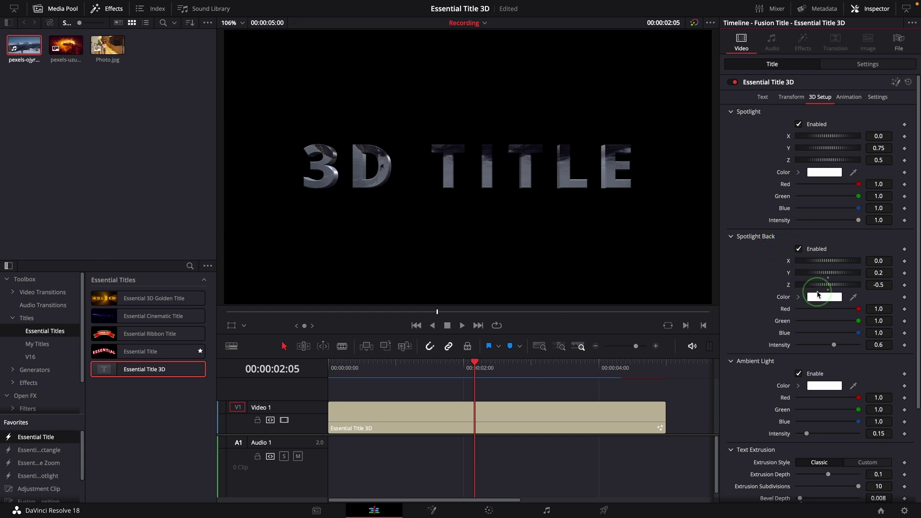
{"action": "scroll", "coordinate": [818, 294], "scroll_direction": "down", "scroll_amount": 5}
{"action": "scroll", "coordinate": [818, 294], "scroll_direction": "up", "scroll_amount": 5}
{"action": "left_click", "coordinate": [798, 125]}
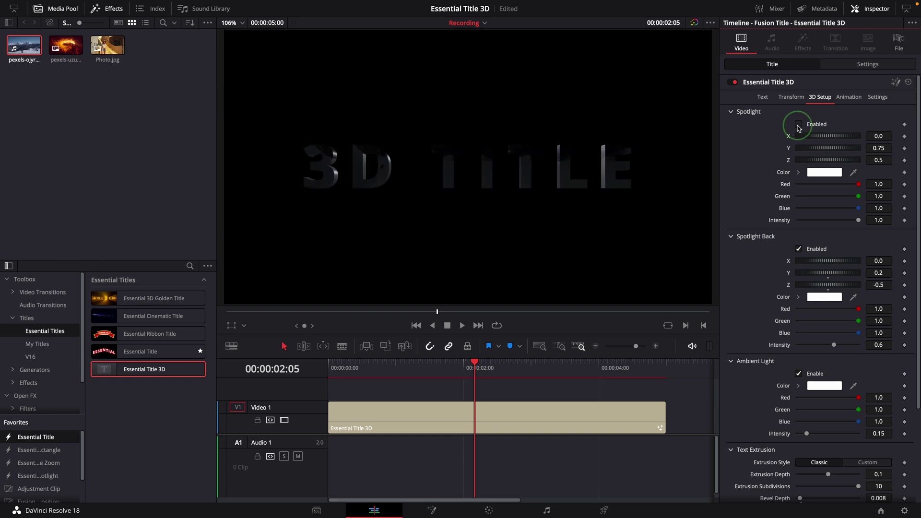
{"action": "left_click", "coordinate": [798, 124]}
{"action": "left_click", "coordinate": [799, 125]}
{"action": "left_click", "coordinate": [799, 125]}
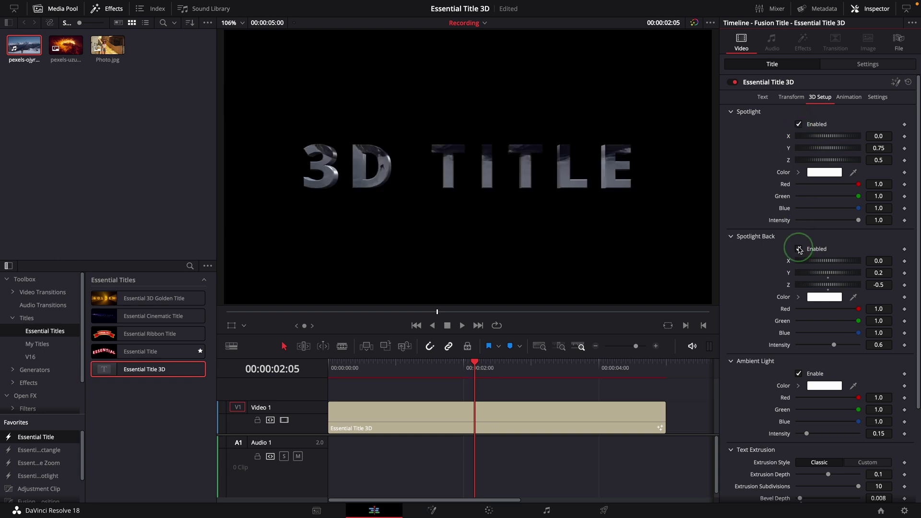
{"action": "left_click", "coordinate": [799, 249]}
{"action": "left_click", "coordinate": [799, 249]}
Move the main spotlight to X 0.058, Y 0.199, test a magenta tint, then restore white
{"action": "left_click", "coordinate": [819, 140]}
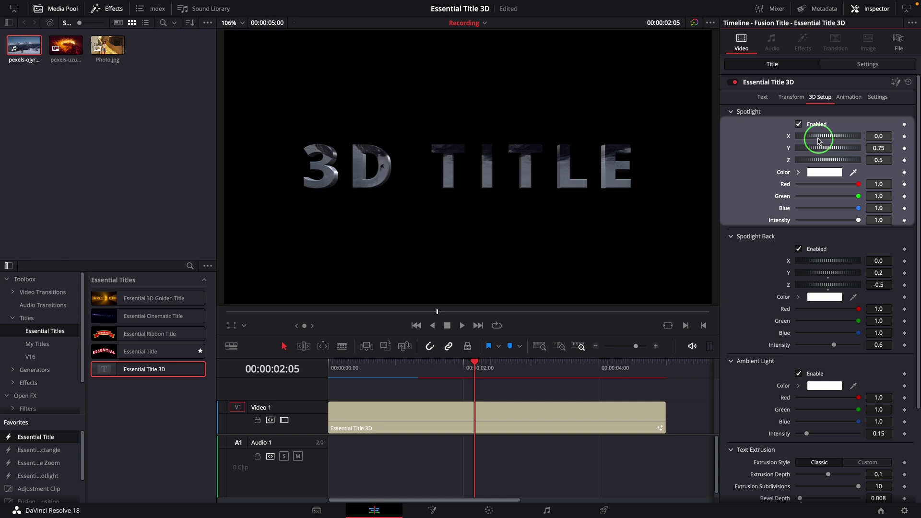
{"action": "left_click_drag", "start_coordinate": [816, 139], "coordinate": [839, 146]}
{"action": "mouse_move", "coordinate": [858, 184]}
{"action": "left_mouse_down"}
{"action": "mouse_move", "coordinate": [832, 183]}
{"action": "mouse_move", "coordinate": [858, 184]}
{"action": "left_mouse_up"}
{"action": "left_click_drag", "start_coordinate": [858, 196], "coordinate": [858, 221]}
{"action": "double_click", "coordinate": [783, 196]}
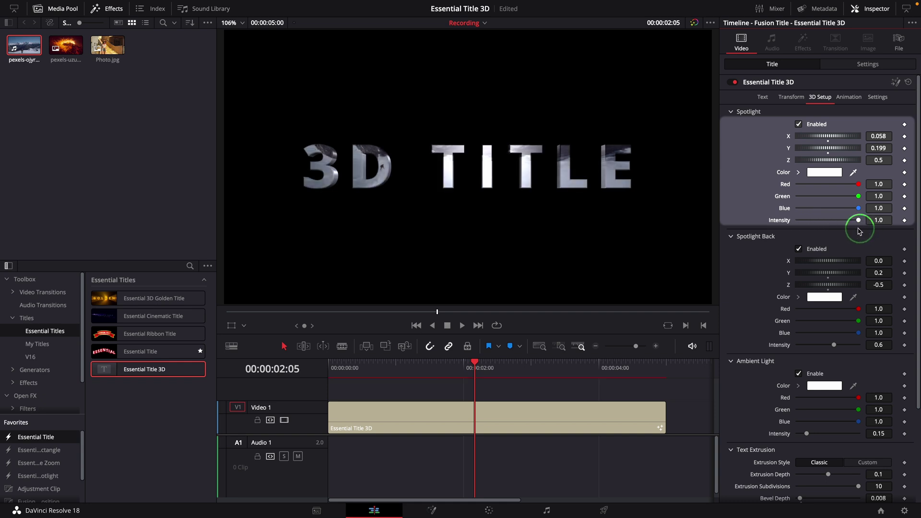
{"action": "left_click", "coordinate": [814, 267]}
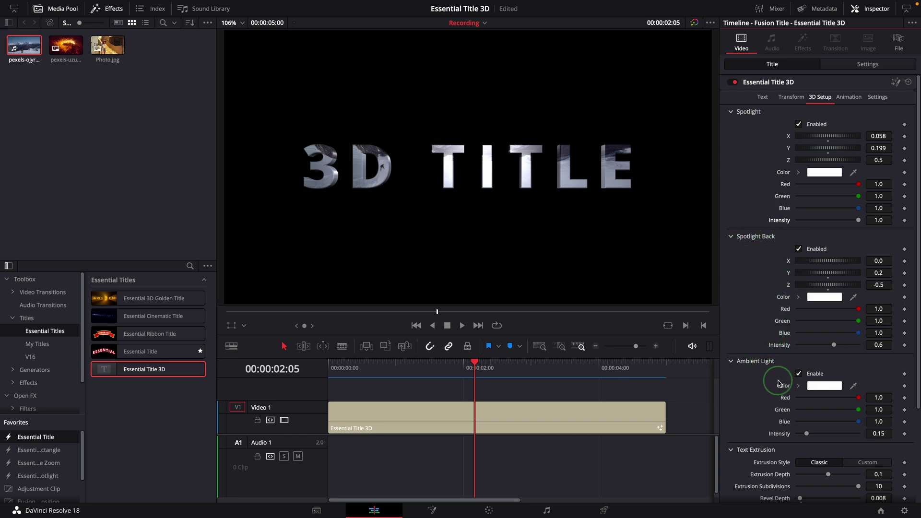
Increase the letters' Bevel Depth and Bevel Width
{"action": "scroll", "coordinate": [779, 384], "scroll_direction": "down", "scroll_amount": 4}
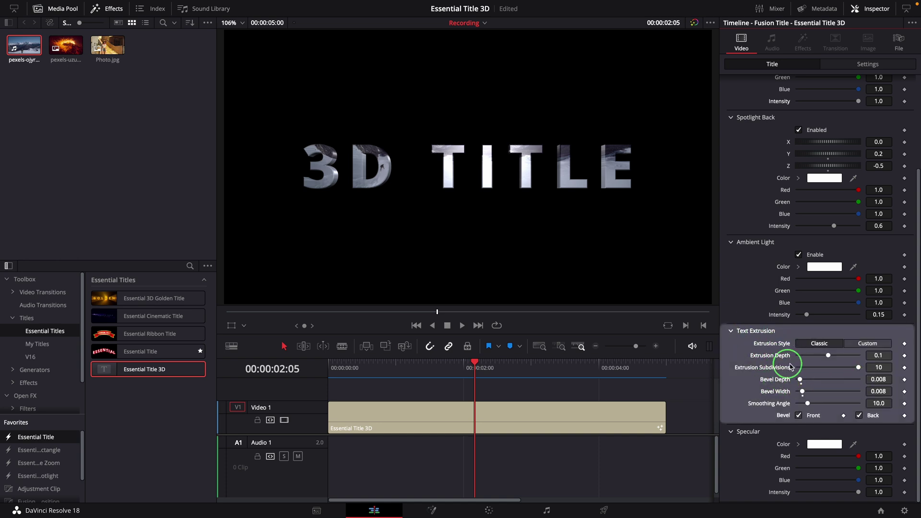
{"action": "left_click_drag", "start_coordinate": [800, 379], "coordinate": [838, 359]}
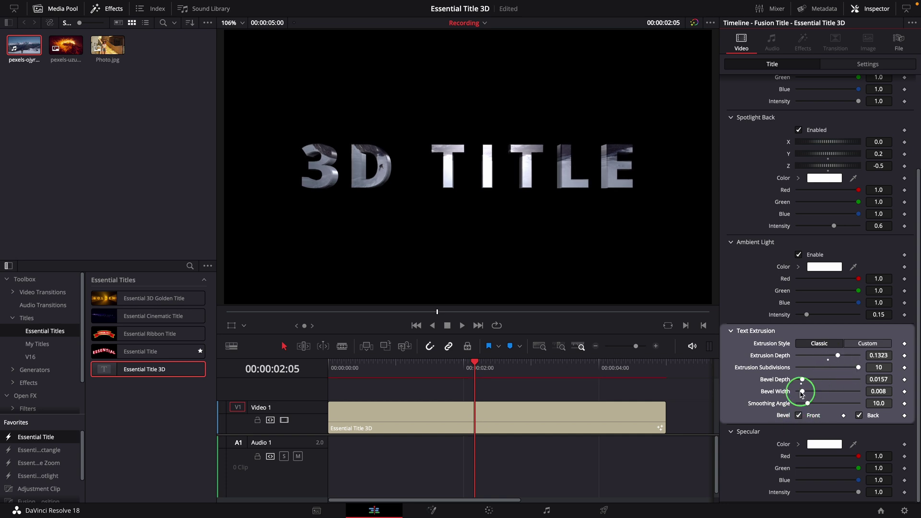
{"action": "left_click_drag", "start_coordinate": [802, 393], "coordinate": [804, 392]}
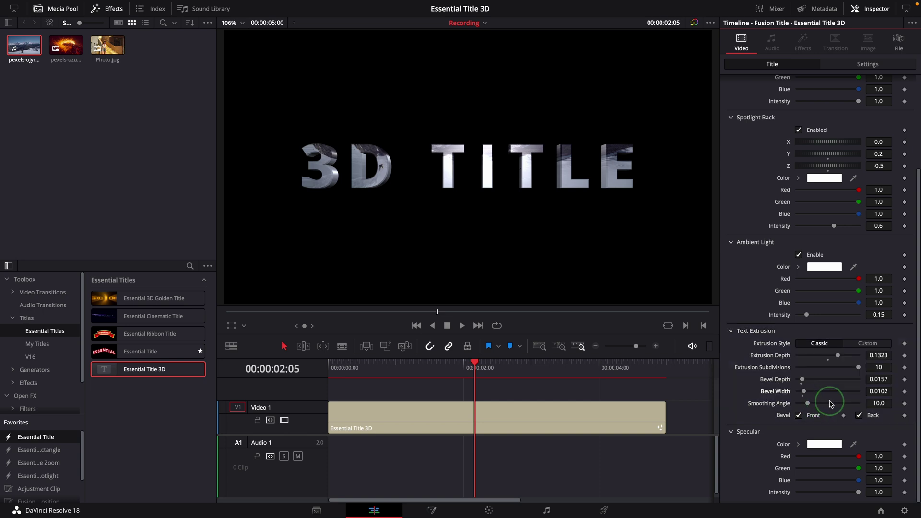
Switch to a Custom extrusion curve and make its top-left and top-right points Smooth
{"action": "left_click", "coordinate": [867, 343]}
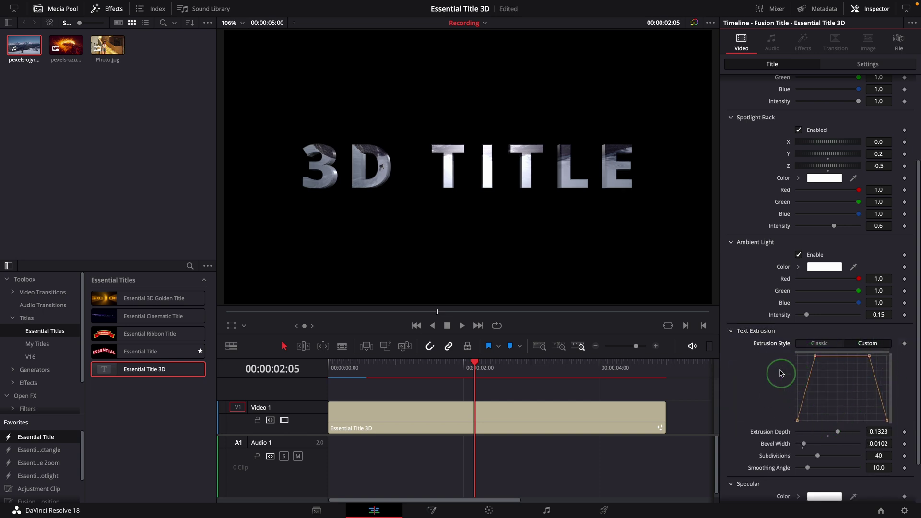
{"action": "right_click", "coordinate": [816, 360]}
{"action": "left_click", "coordinate": [852, 189]}
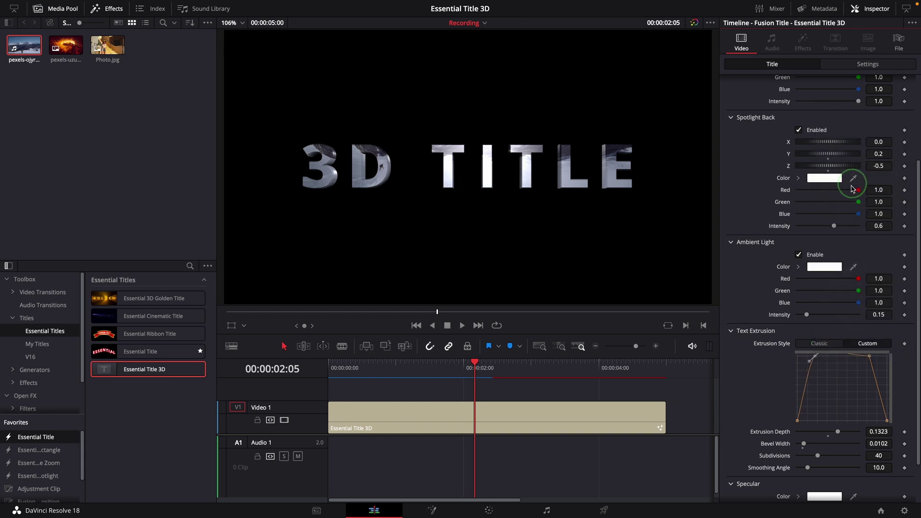
{"action": "right_click", "coordinate": [871, 361]}
{"action": "left_click", "coordinate": [869, 187]}
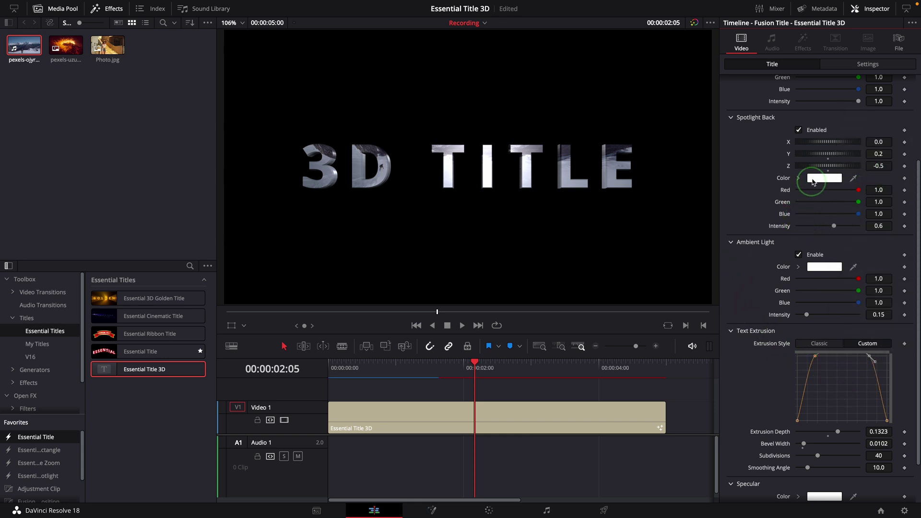
{"action": "scroll", "coordinate": [812, 181], "scroll_direction": "up", "scroll_amount": 5}
Set the title's Transform to Characters and rotate each letter to -125.2 around Y
{"action": "left_click", "coordinate": [791, 98]}
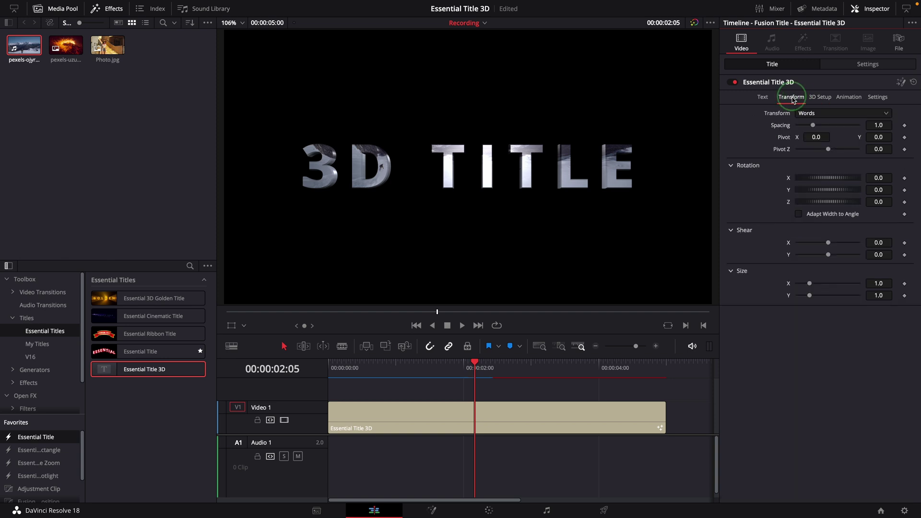
{"action": "left_click", "coordinate": [816, 113]}
{"action": "left_click", "coordinate": [816, 107]}
{"action": "left_click", "coordinate": [824, 192]}
{"action": "left_click_drag", "start_coordinate": [825, 192], "coordinate": [584, 189]}
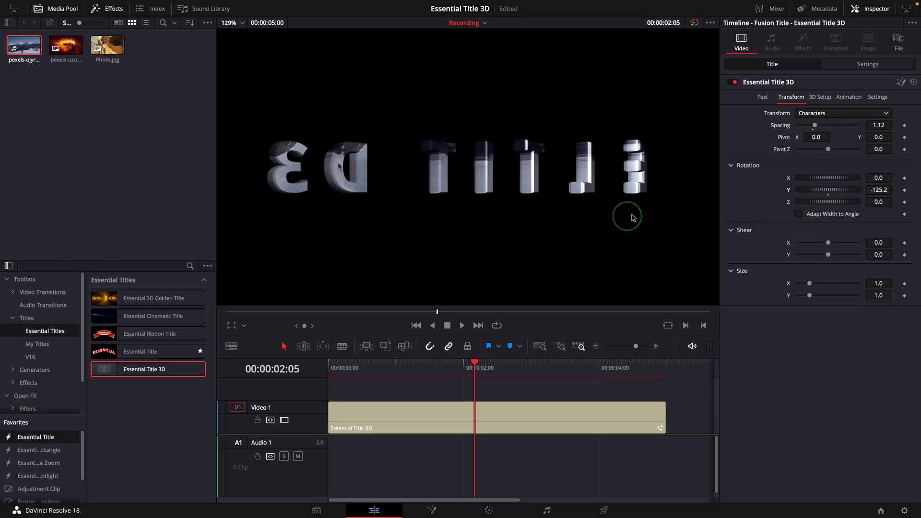
In 3D Setup, drag the custom extrusion curve points into a wavy, ridged profile
{"action": "scroll", "coordinate": [638, 221], "scroll_direction": "up", "scroll_amount": 4}
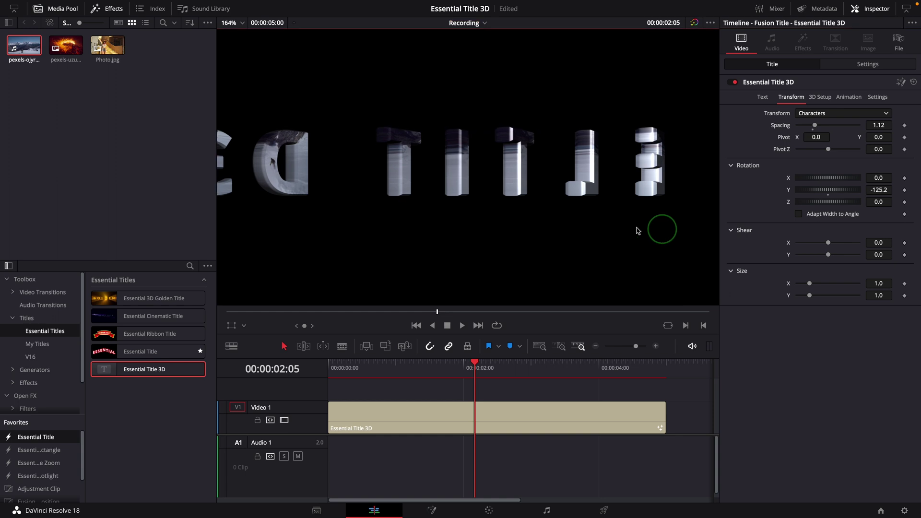
{"action": "left_click", "coordinate": [820, 97]}
{"action": "scroll", "coordinate": [863, 336], "scroll_direction": "down", "scroll_amount": 5}
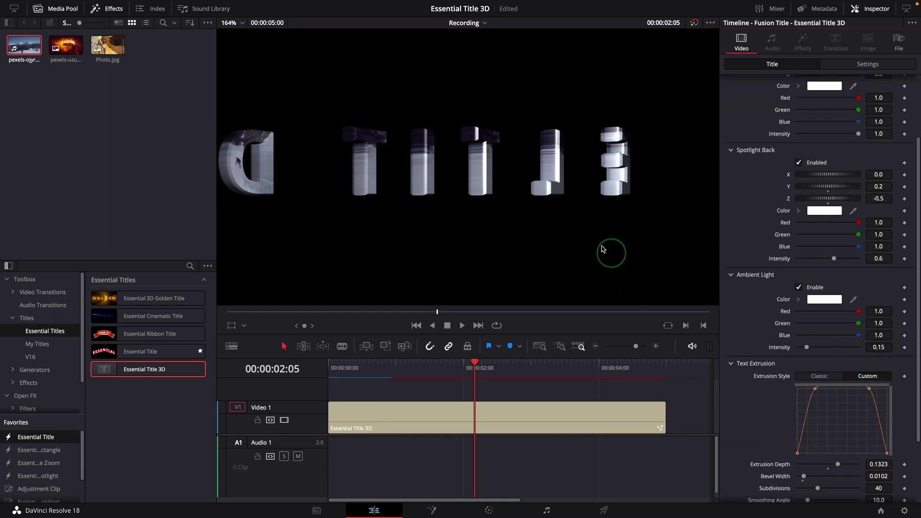
{"action": "left_click_drag", "start_coordinate": [815, 388], "coordinate": [809, 410]}
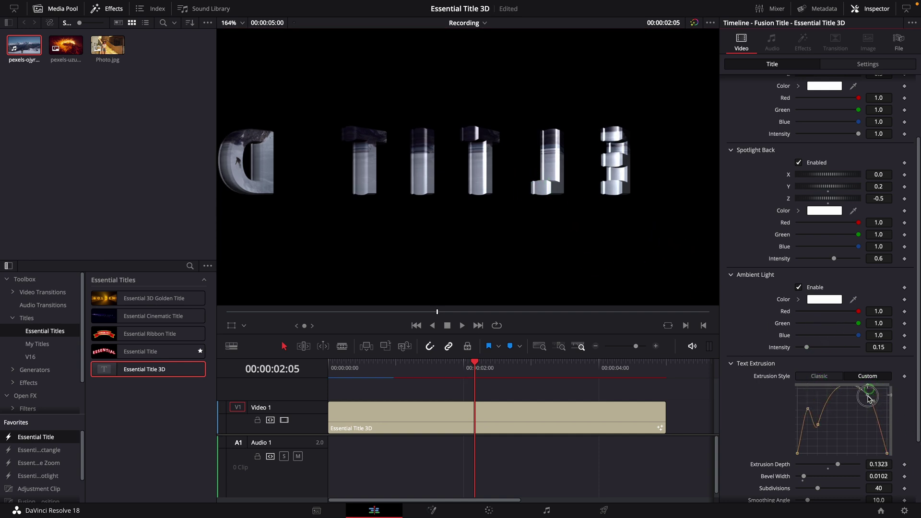
{"action": "left_click_drag", "start_coordinate": [869, 398], "coordinate": [850, 405]}
{"action": "left_click", "coordinate": [432, 211]}
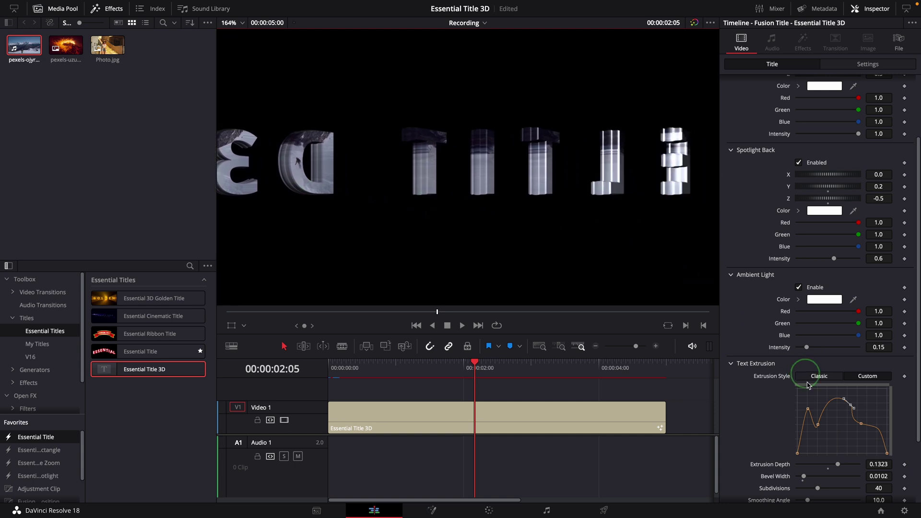
Lower Specular Green to 0.047 and Blue to 0.0, leaving red highlights
{"action": "scroll", "coordinate": [839, 486], "scroll_direction": "down", "scroll_amount": 3}
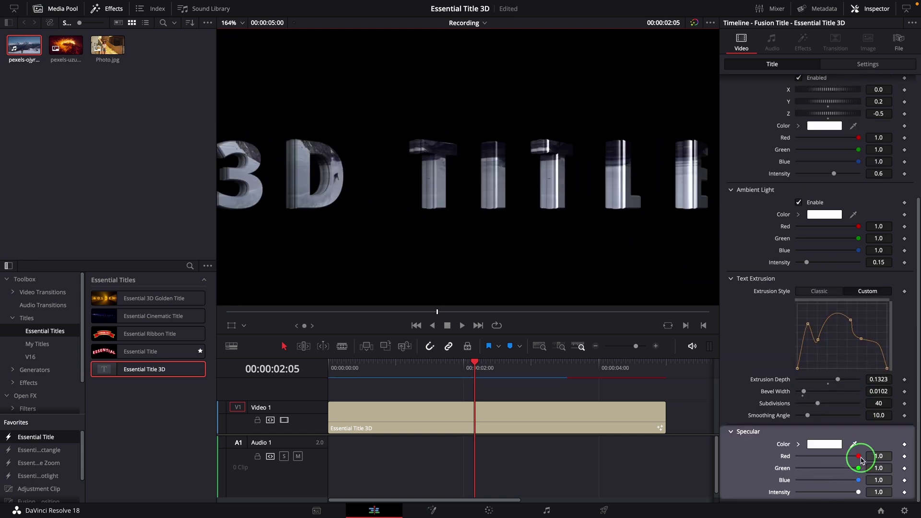
{"action": "left_click_drag", "start_coordinate": [860, 472], "coordinate": [802, 471]}
{"action": "left_click_drag", "start_coordinate": [859, 483], "coordinate": [798, 483]}
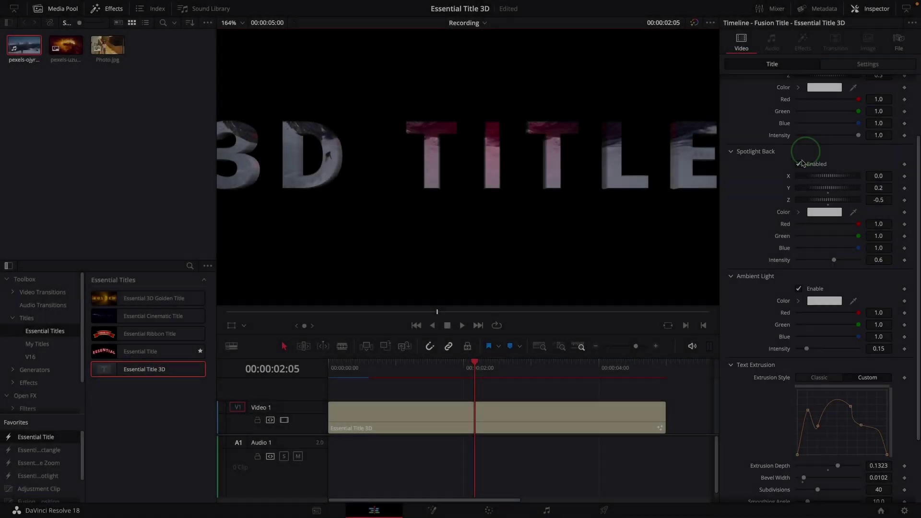
Open the Essential Title 3D Animation tab to review its In, Out and Loop options
{"action": "scroll", "coordinate": [820, 154], "scroll_direction": "up", "scroll_amount": 4}
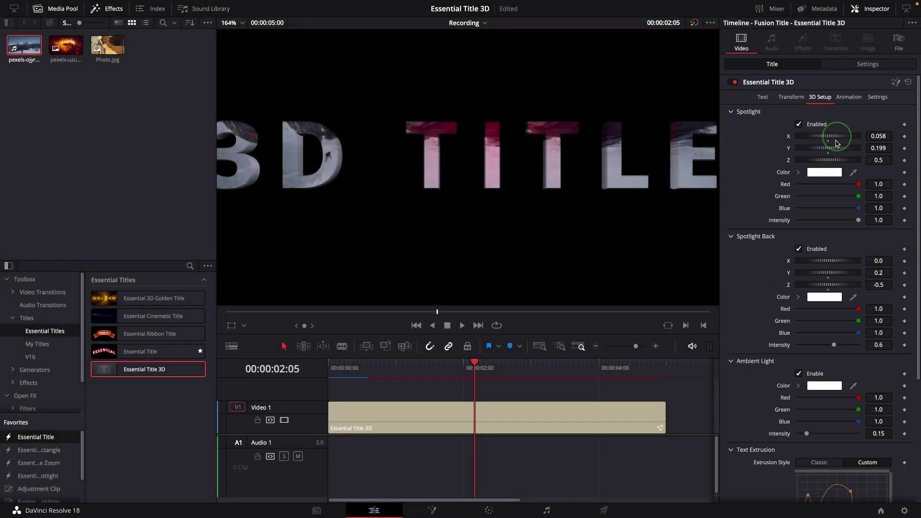
{"action": "left_click", "coordinate": [848, 99]}
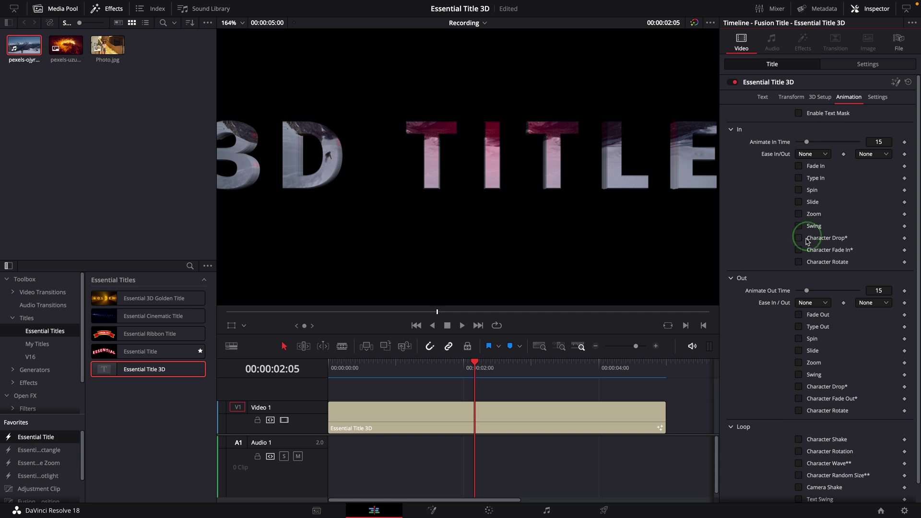
{"action": "scroll", "coordinate": [805, 245], "scroll_direction": "down", "scroll_amount": 1}
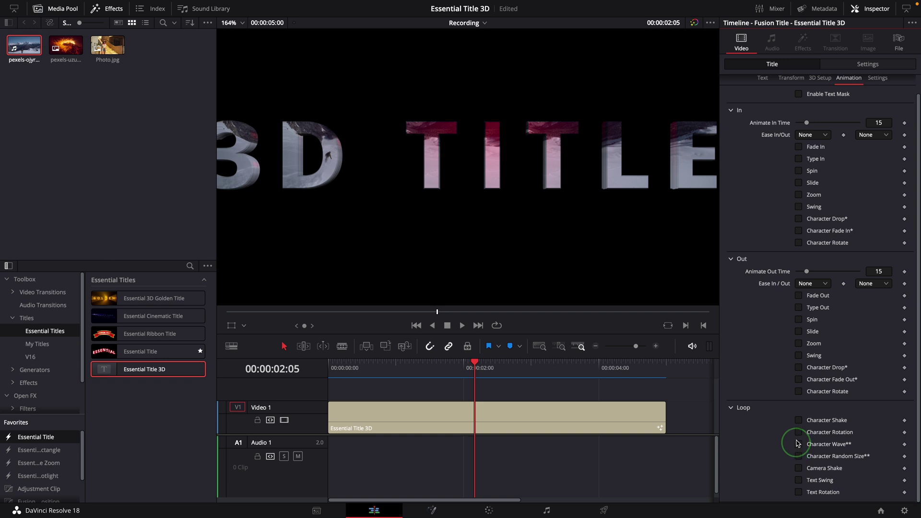
{"action": "scroll", "coordinate": [800, 226], "scroll_direction": "up", "scroll_amount": 1}
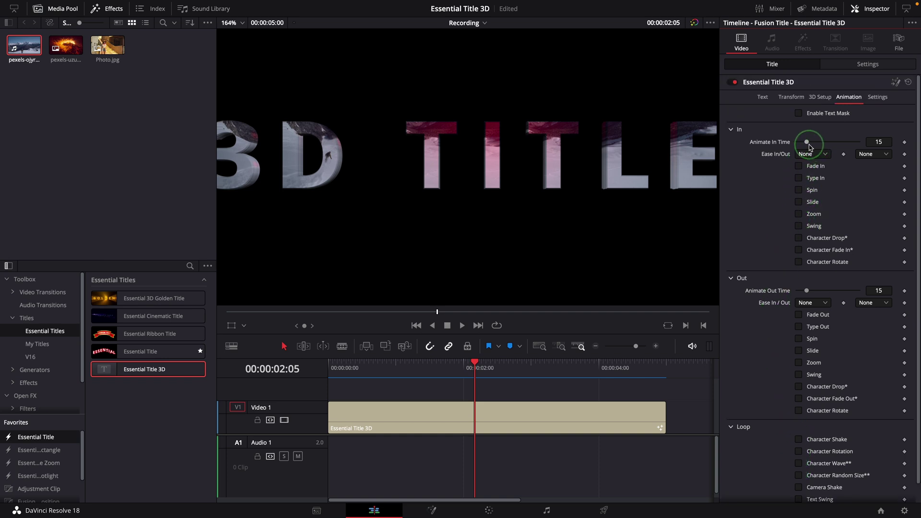
Lengthen the In duration, browse easing options, and preview the Type In animation
{"action": "left_click", "coordinate": [810, 146]}
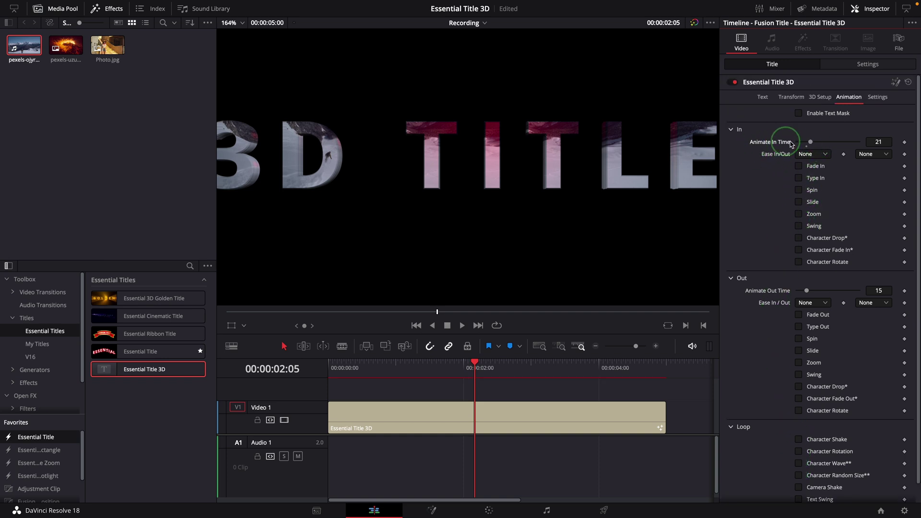
{"action": "left_click", "coordinate": [826, 154]}
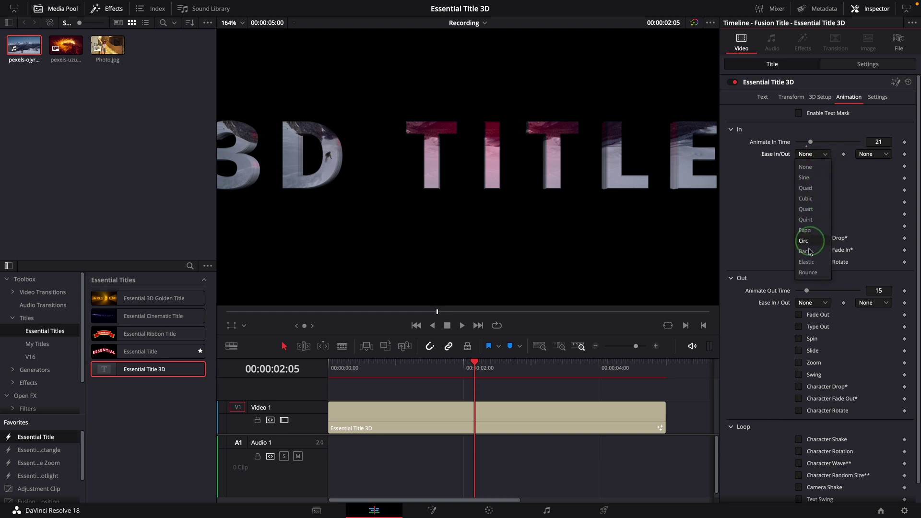
{"action": "left_click", "coordinate": [872, 154]}
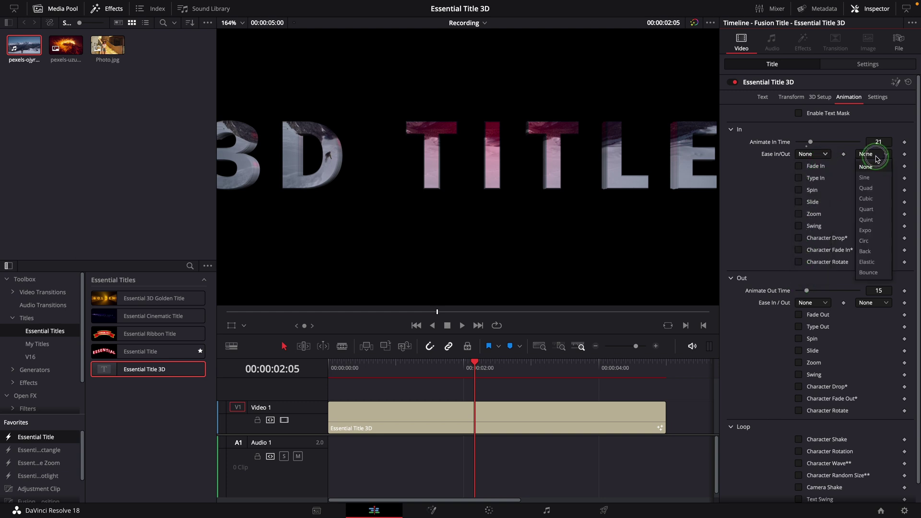
{"action": "left_click", "coordinate": [848, 174]}
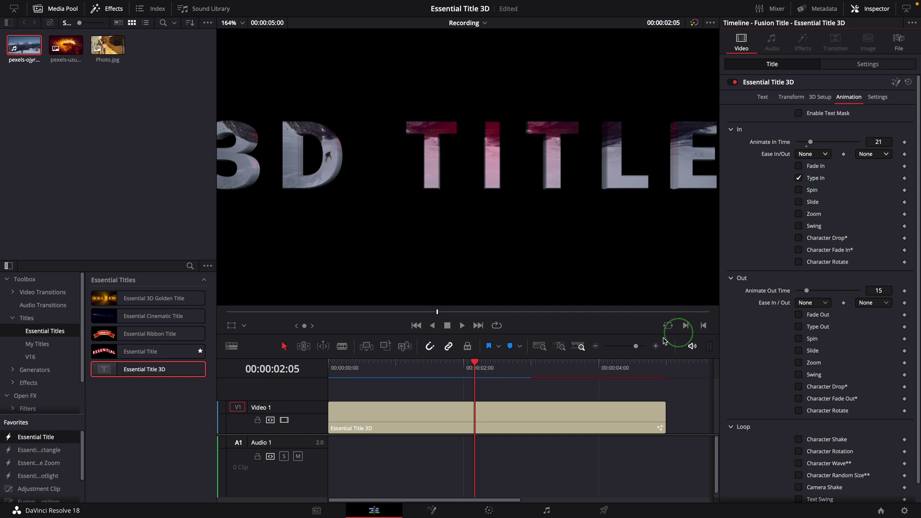
{"action": "left_click", "coordinate": [330, 375]}
{"action": "key", "text": "space"}
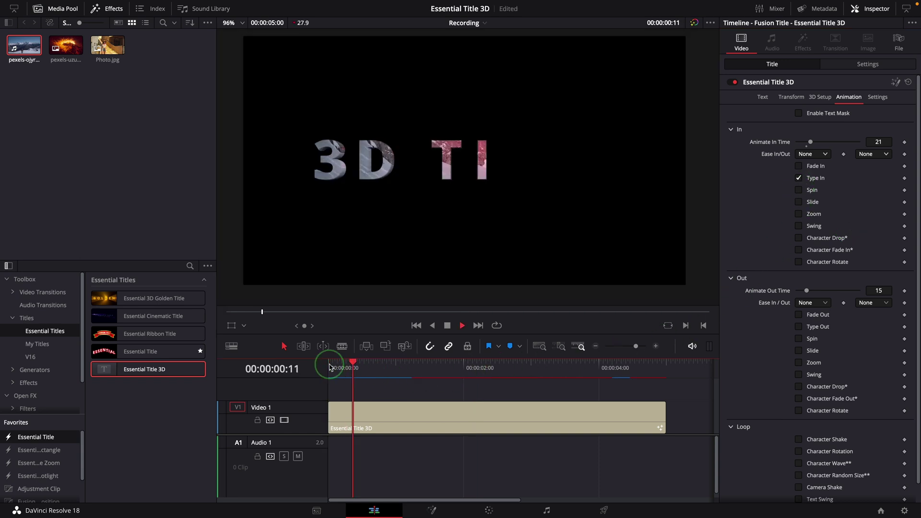
{"action": "left_click", "coordinate": [330, 367]}
{"action": "key", "text": "space"}
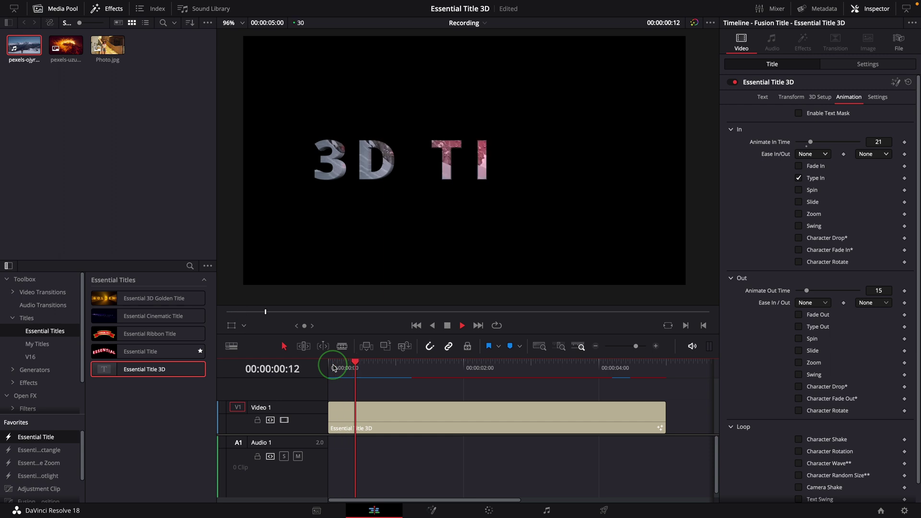
{"action": "left_click", "coordinate": [335, 368]}
Replace Type In with a Slide In using Bounce easing and preview it
{"action": "left_click", "coordinate": [798, 202]}
{"action": "left_click", "coordinate": [878, 154]}
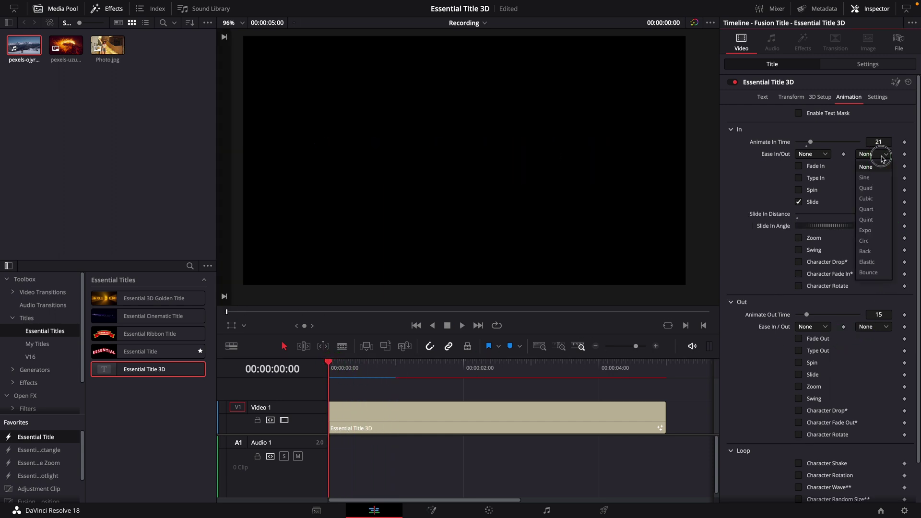
{"action": "left_click", "coordinate": [866, 273]}
{"action": "key", "text": "space"}
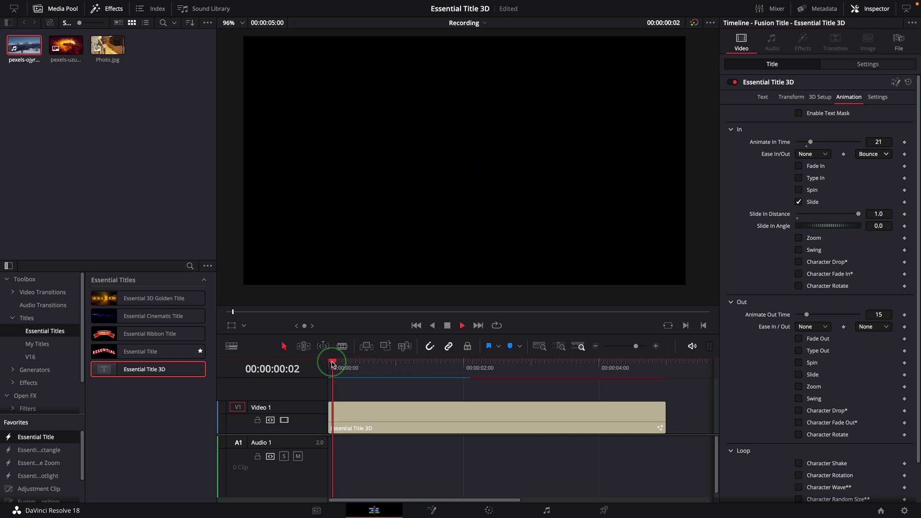
{"action": "left_click", "coordinate": [332, 365]}
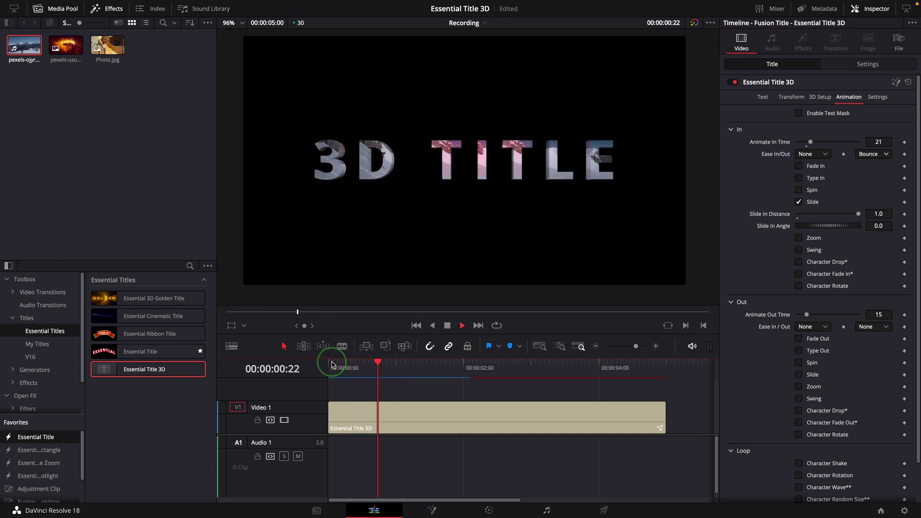
{"action": "left_click", "coordinate": [335, 368]}
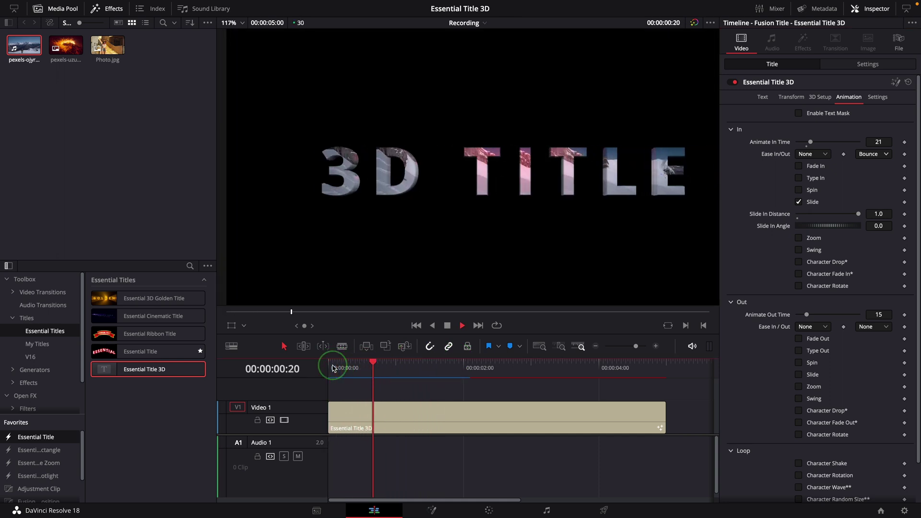
Reset the In ease to None, turn off the Slide entrance, and replay the title
{"action": "left_click", "coordinate": [785, 202]}
{"action": "scroll", "coordinate": [828, 292], "scroll_direction": "down", "scroll_amount": 2}
{"action": "left_click", "coordinate": [833, 394]}
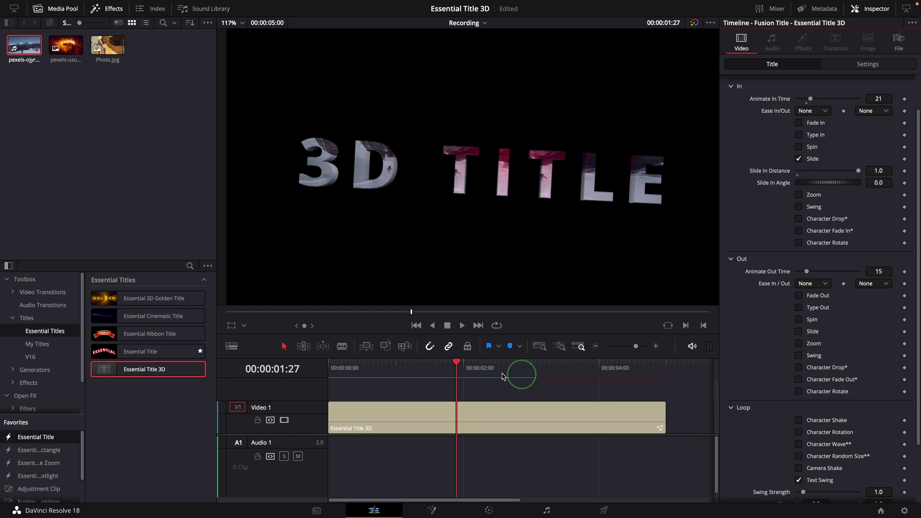
{"action": "left_click", "coordinate": [352, 367]}
{"action": "key", "text": "space"}
{"action": "key", "text": "ctrl+z"}
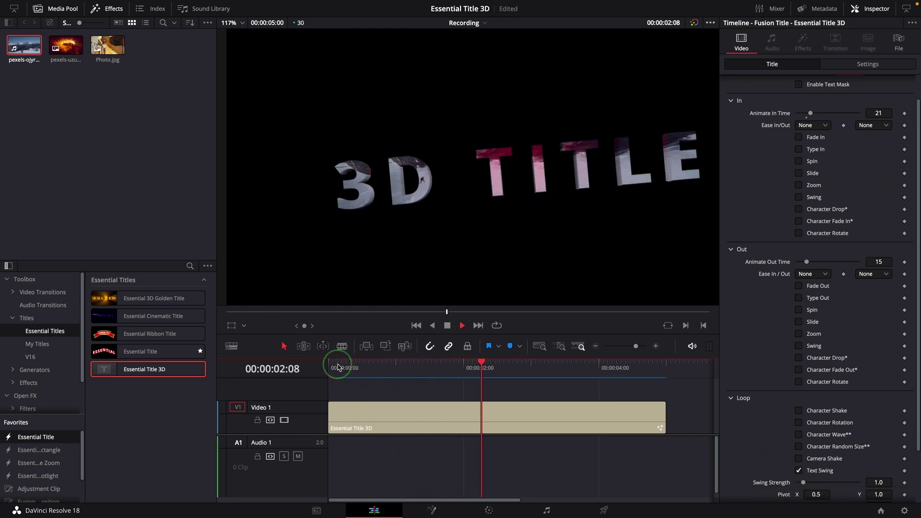
{"action": "key", "text": "space"}
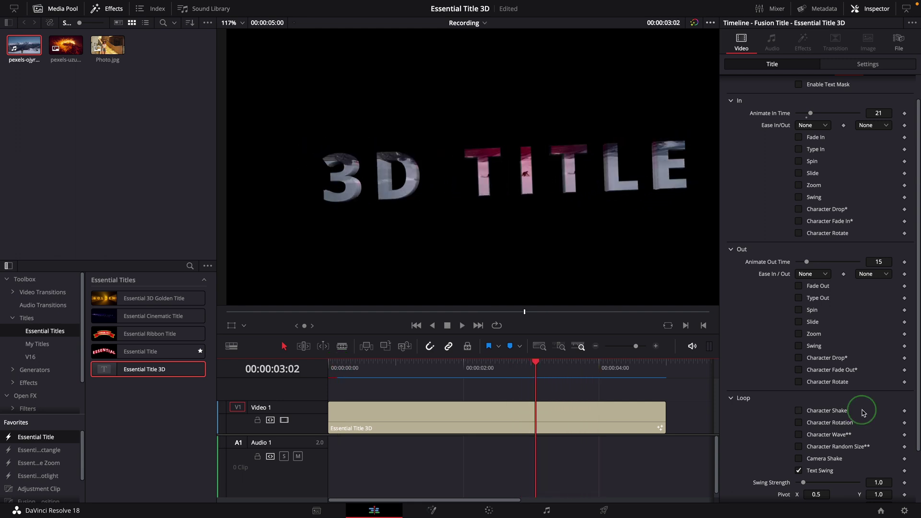
{"action": "scroll", "coordinate": [859, 424], "scroll_direction": "down", "scroll_amount": 3}
Replace the Text Swing loop with Text Rotation and preview the spinning letters
{"action": "left_click", "coordinate": [799, 408]}
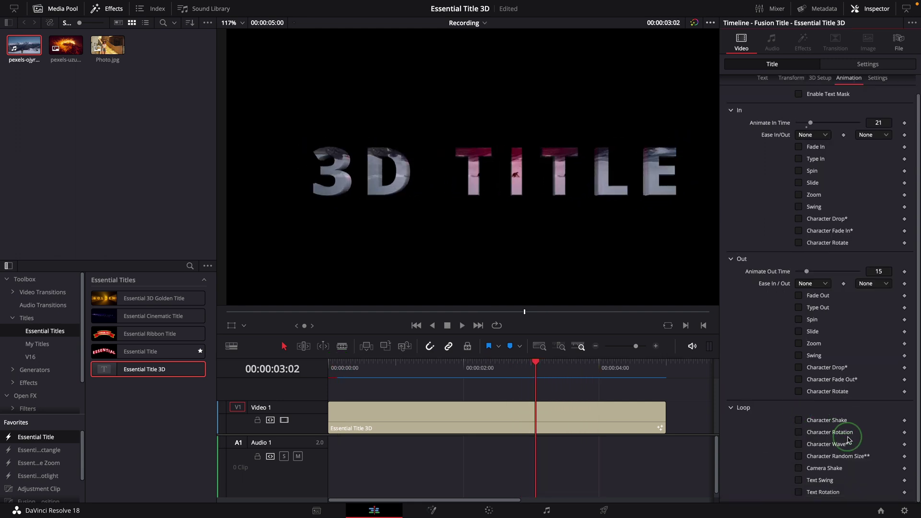
{"action": "left_click", "coordinate": [798, 492]}
{"action": "scroll", "coordinate": [815, 474], "scroll_direction": "down", "scroll_amount": 2}
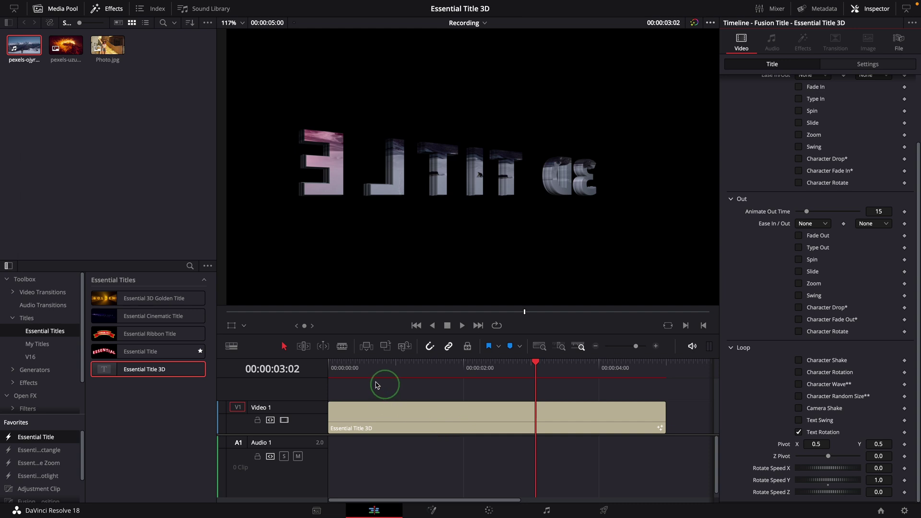
{"action": "key", "text": "space"}
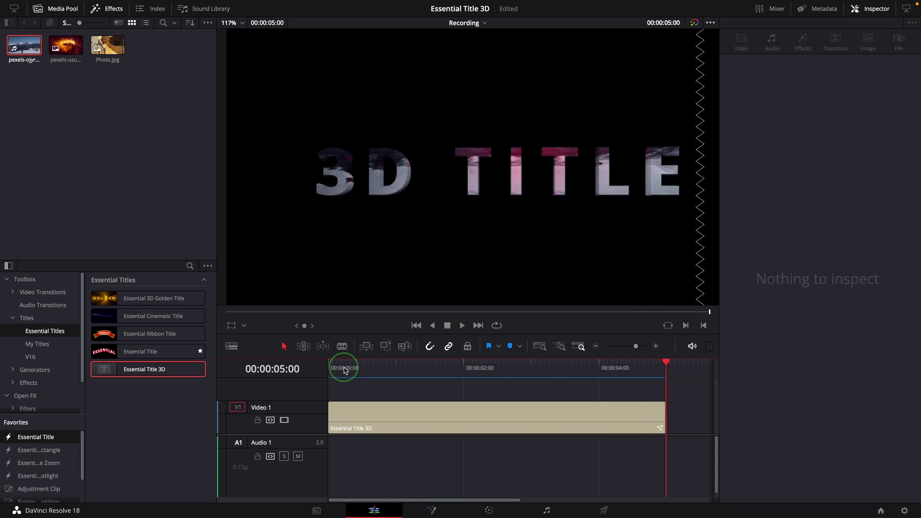
{"action": "left_click", "coordinate": [344, 370]}
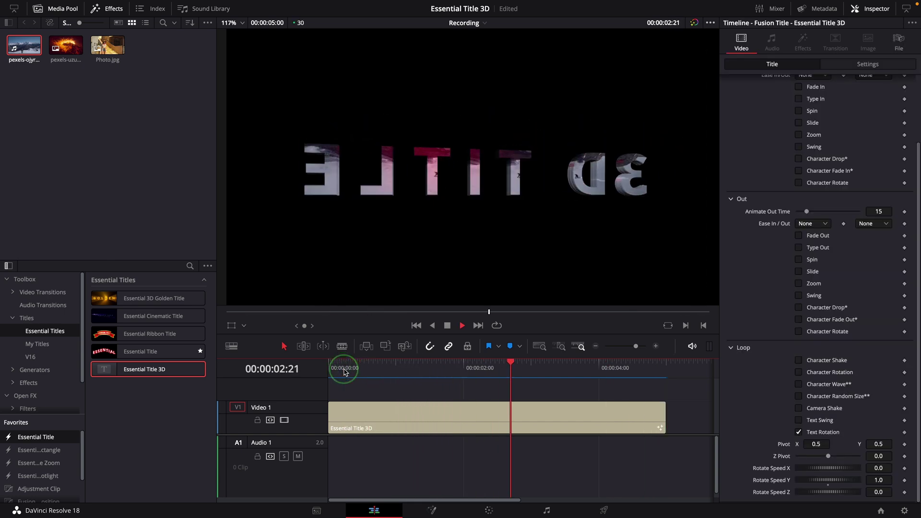
{"action": "key", "text": "space"}
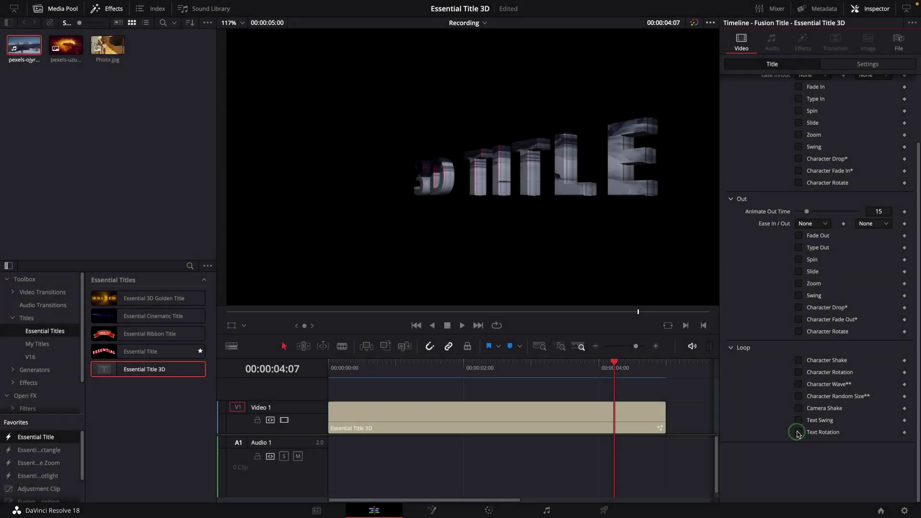
{"action": "scroll", "coordinate": [844, 408], "scroll_direction": "up", "scroll_amount": 1}
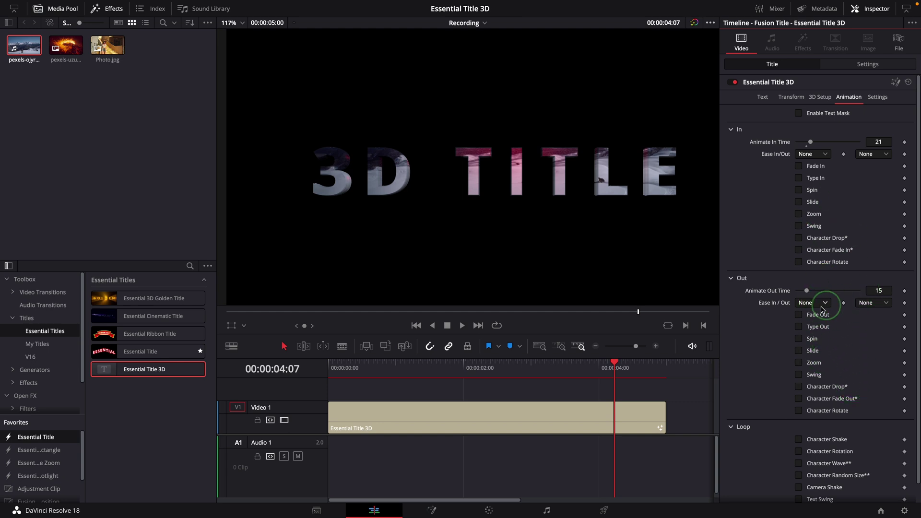
Enable the Character Drop entrance (Random But One by One, delay 2.0) and preview it
{"action": "left_click", "coordinate": [798, 239]}
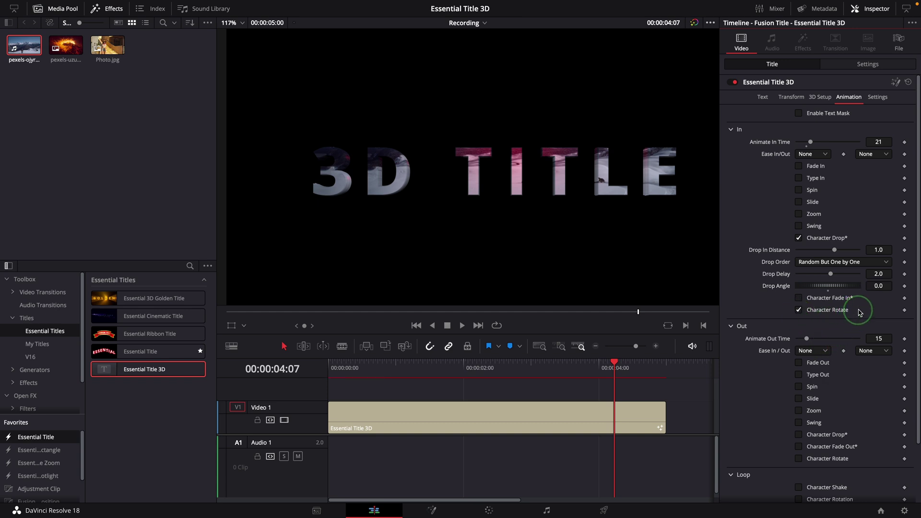
{"action": "left_click", "coordinate": [330, 367]}
{"action": "key", "text": "space"}
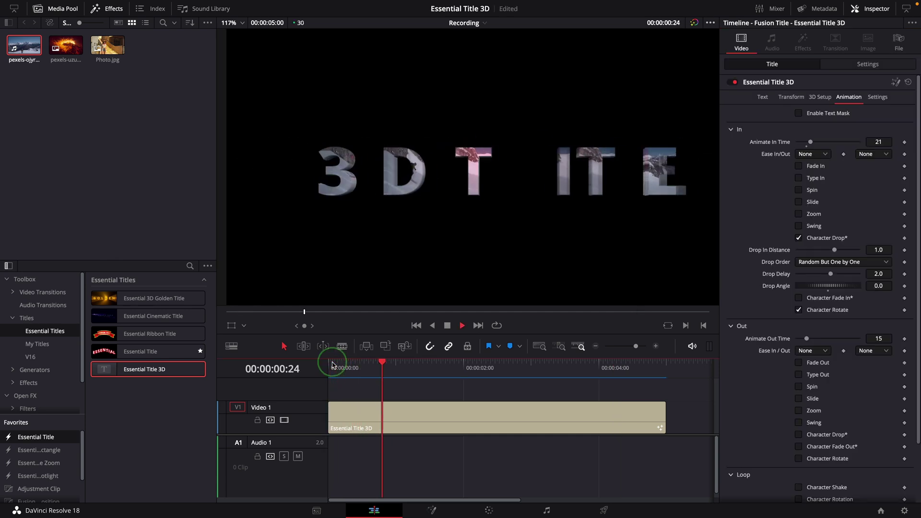
{"action": "left_click", "coordinate": [331, 365]}
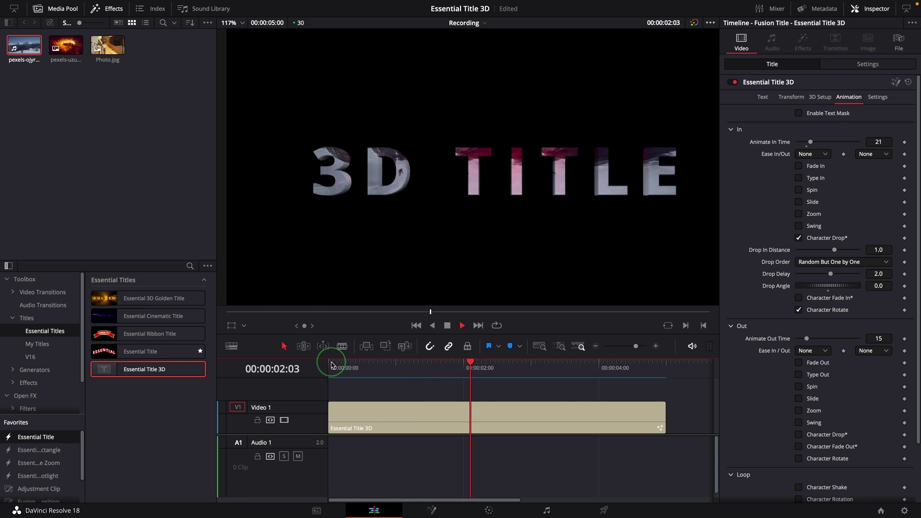
{"action": "key", "text": "space"}
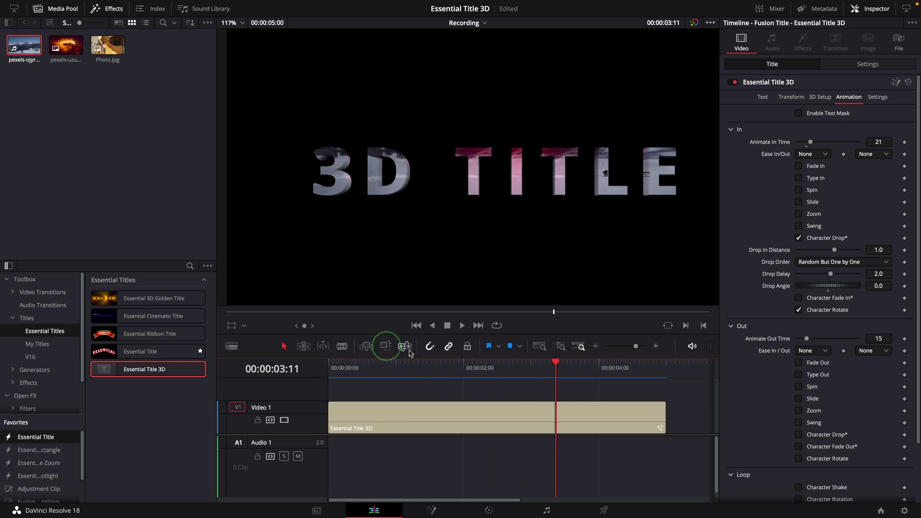
Swap Character Drop for Character Wave and Character Random Size loops, then preview from the start
{"action": "scroll", "coordinate": [859, 263], "scroll_direction": "down", "scroll_amount": 3}
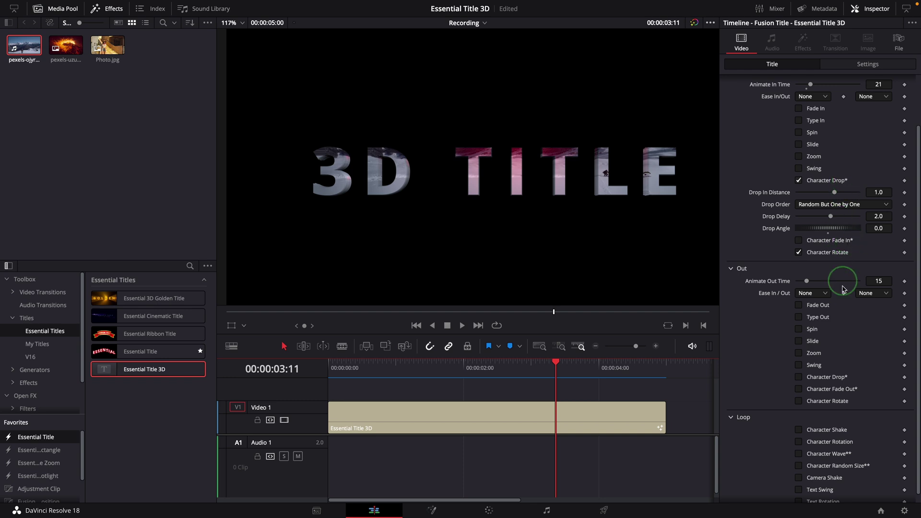
{"action": "scroll", "coordinate": [854, 403], "scroll_direction": "down", "scroll_amount": 1}
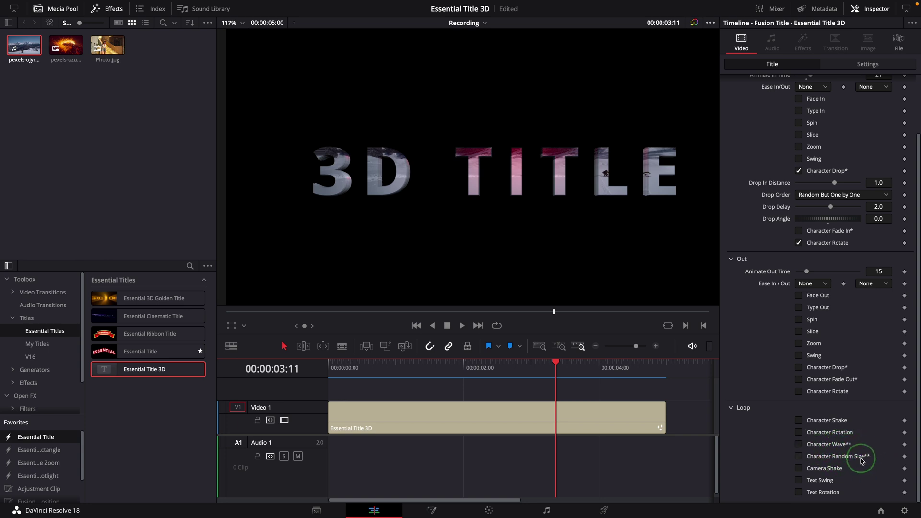
{"action": "left_click", "coordinate": [798, 171]}
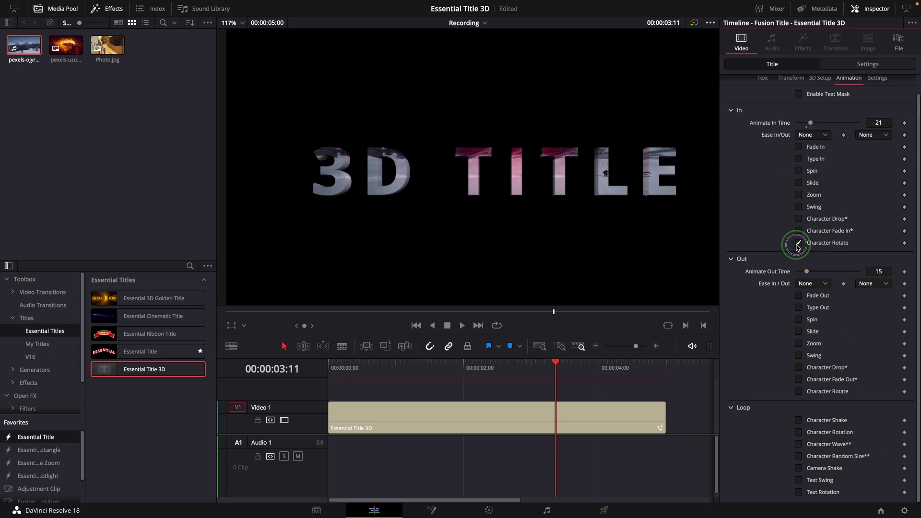
{"action": "left_click", "coordinate": [798, 444]}
{"action": "scroll", "coordinate": [811, 446], "scroll_direction": "down", "scroll_amount": 3}
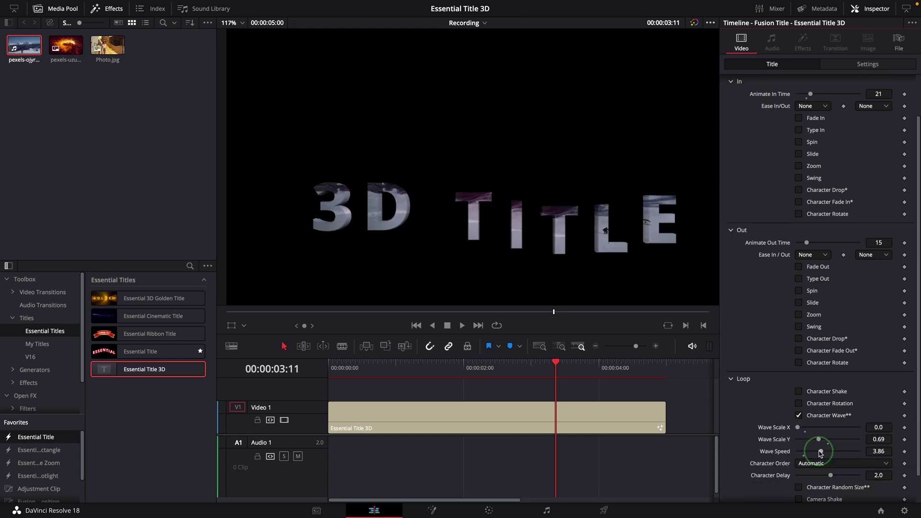
{"action": "left_click", "coordinate": [798, 456]}
{"action": "scroll", "coordinate": [844, 408], "scroll_direction": "down", "scroll_amount": 3}
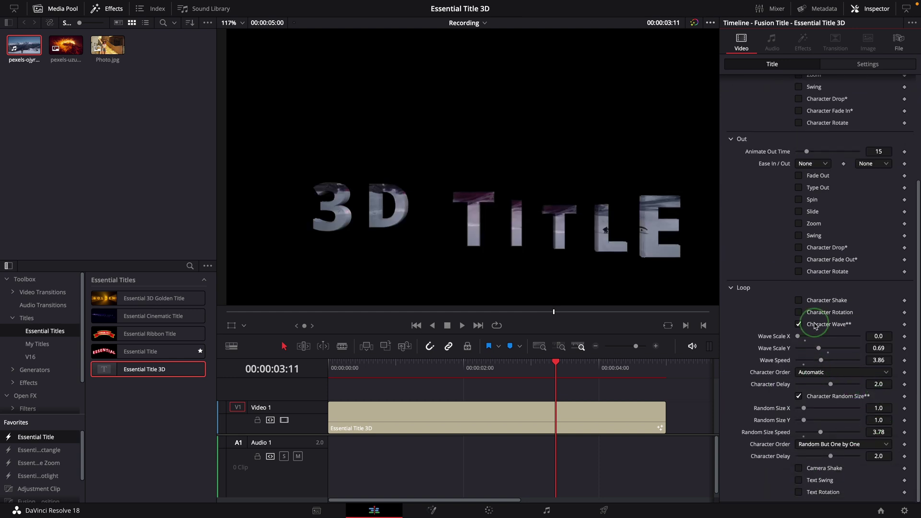
{"action": "left_click", "coordinate": [328, 368]}
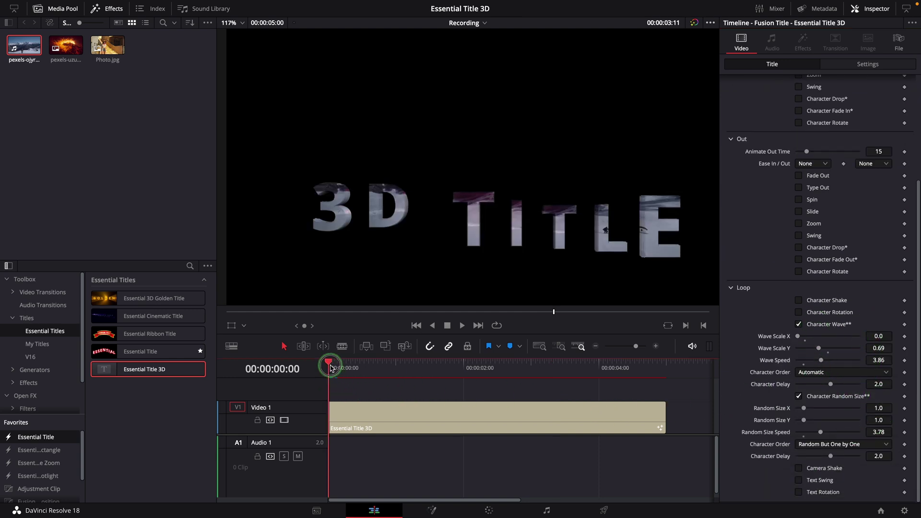
{"action": "key", "text": "space"}
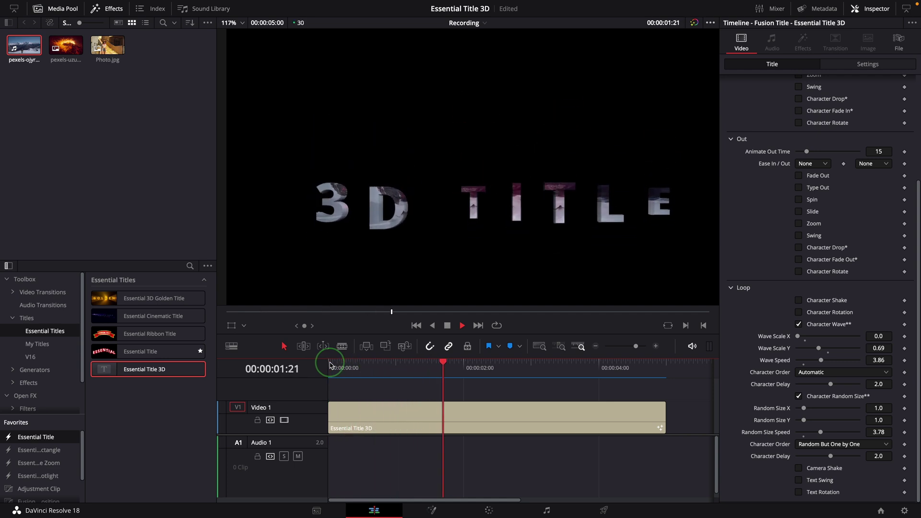
{"action": "left_click", "coordinate": [329, 365]}
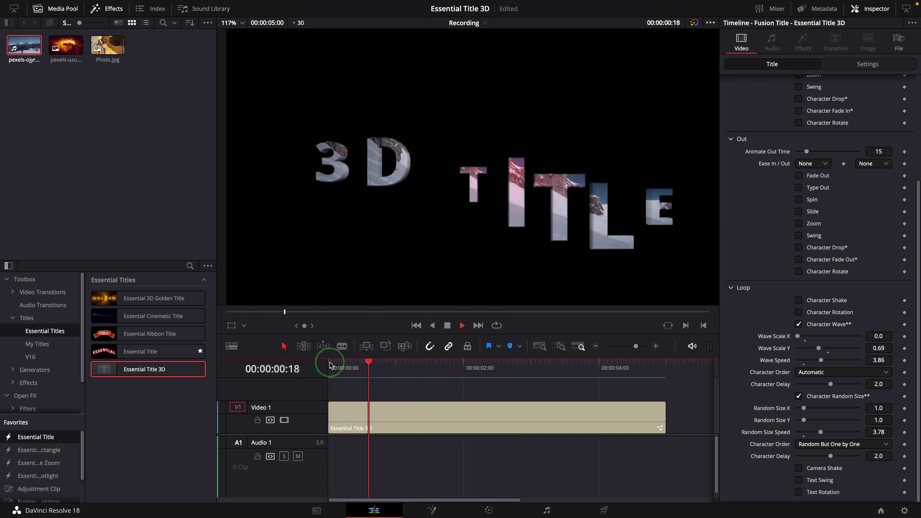
{"action": "key", "text": "space"}
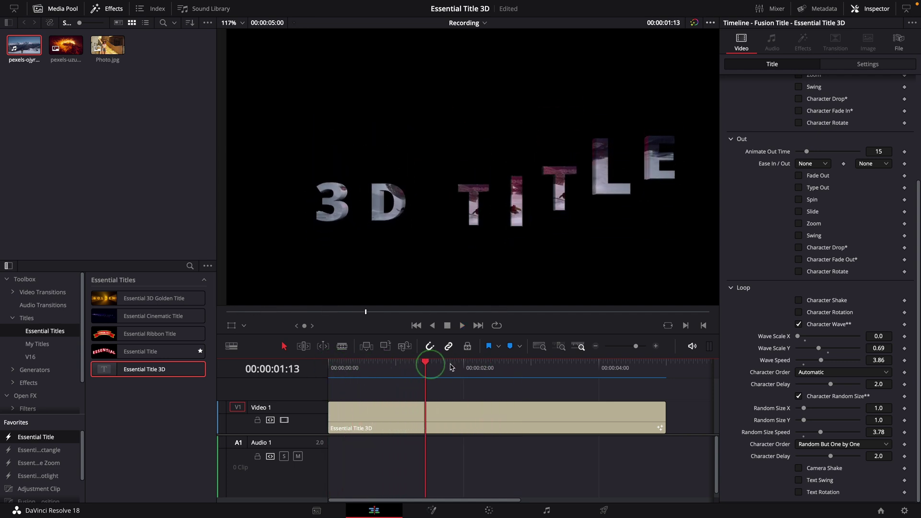
Uncheck Character Random Size and preview the Character Wave loop alone from the start
{"action": "left_click", "coordinate": [799, 398]}
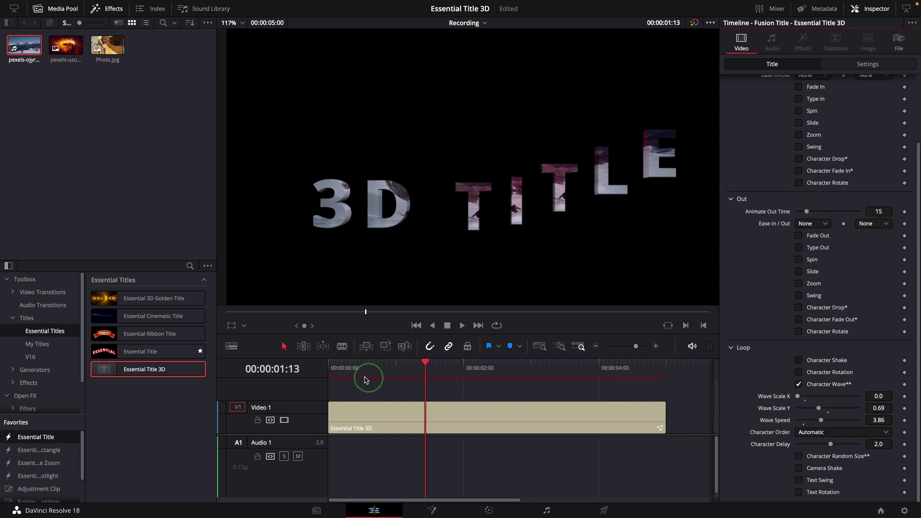
{"action": "left_click_drag", "start_coordinate": [342, 373], "coordinate": [339, 370]}
{"action": "key", "text": "space"}
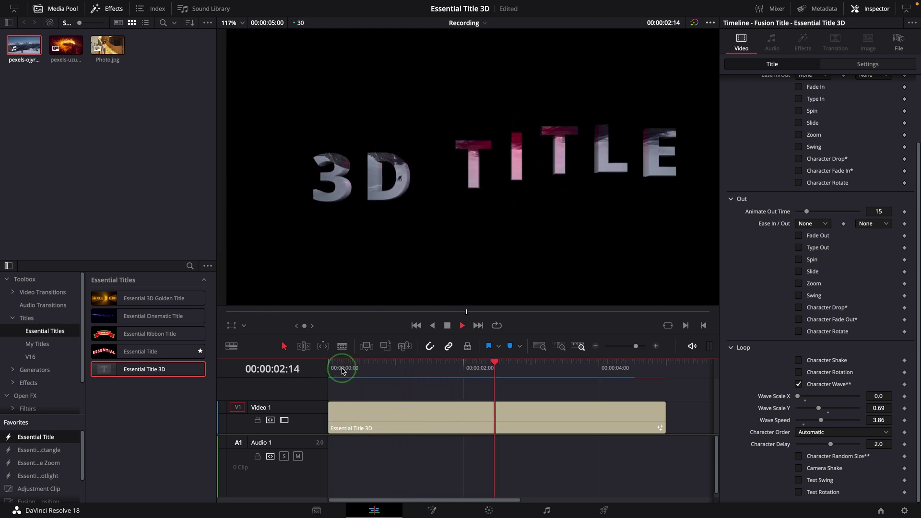
{"action": "left_click", "coordinate": [335, 369]}
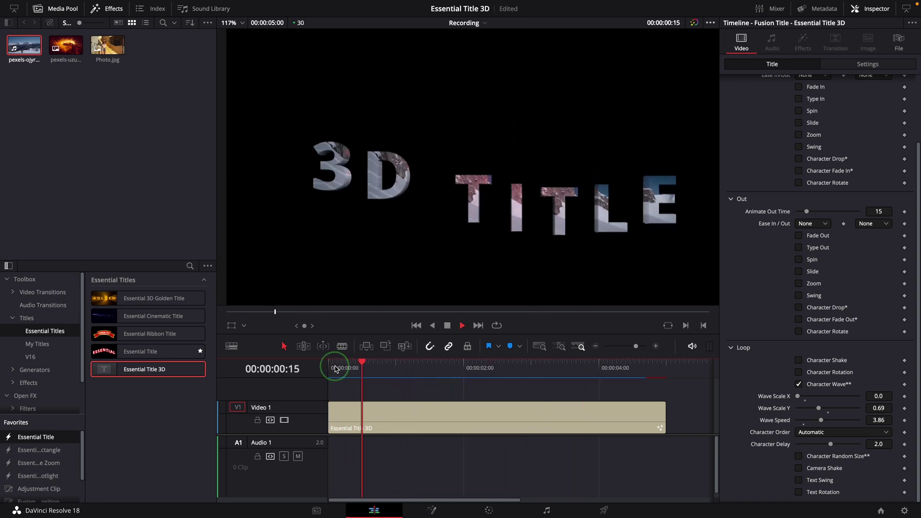